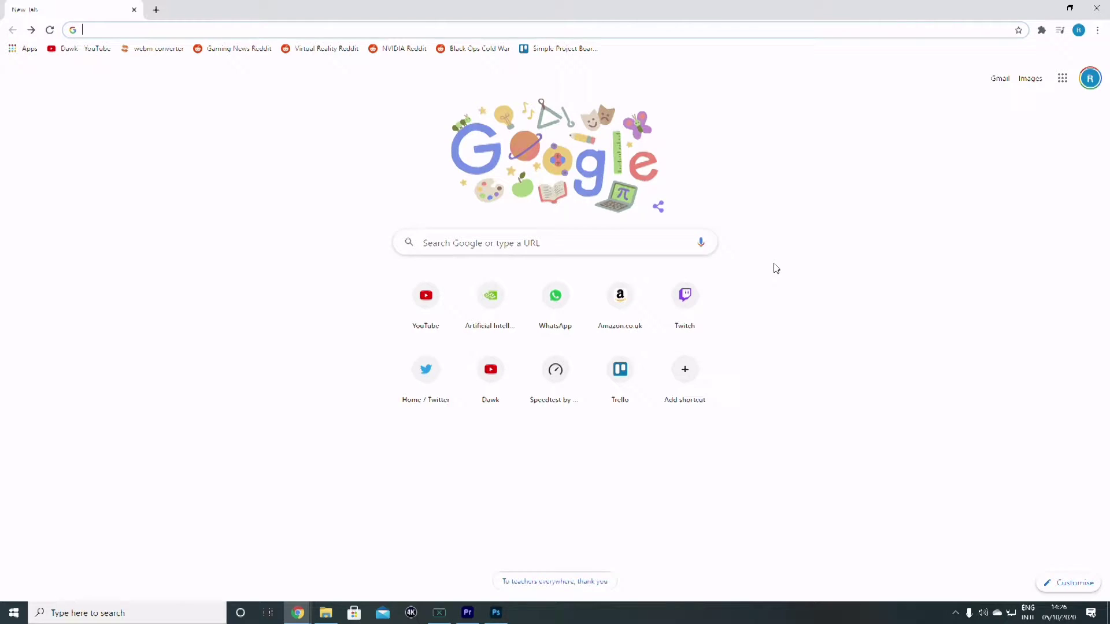
Search Google for 'nvidia broadcast' and open the Broadcast App Download result.
{"action": "left_click", "coordinate": [535, 244]}
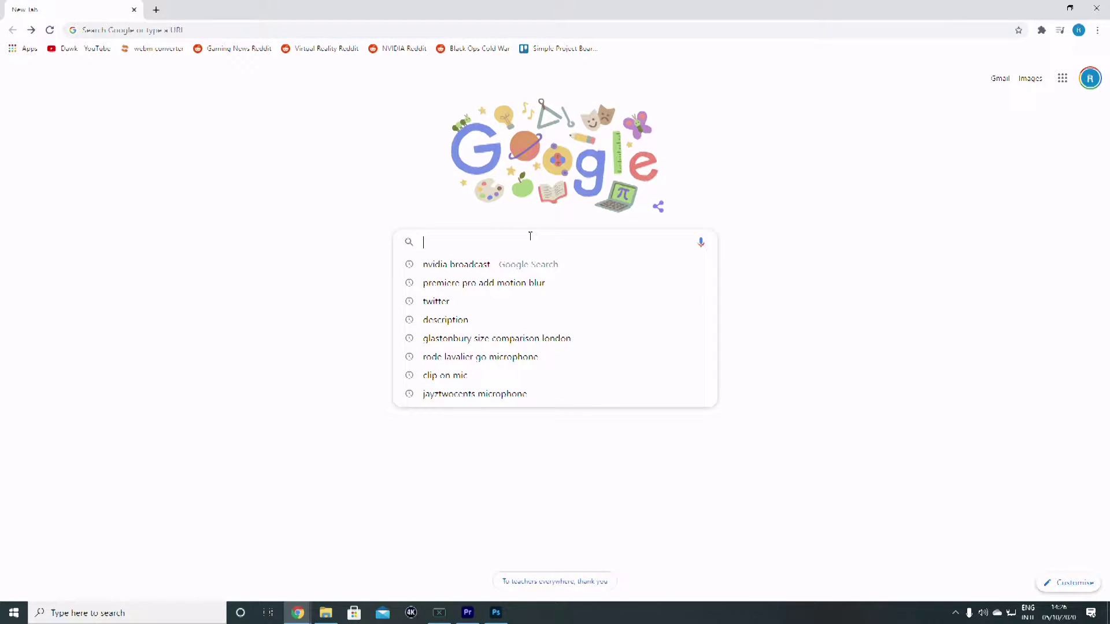
{"action": "type", "text": "nvidie"}
{"action": "key", "text": "BackSpace"}
{"action": "type", "text": "a broadcast"}
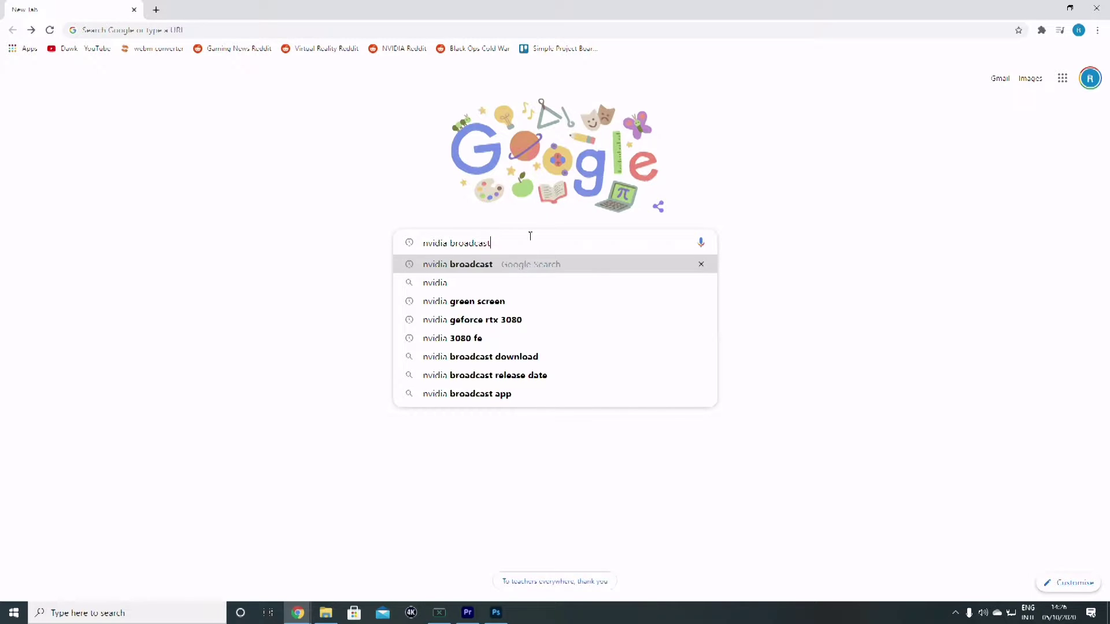
{"action": "key", "text": "Return"}
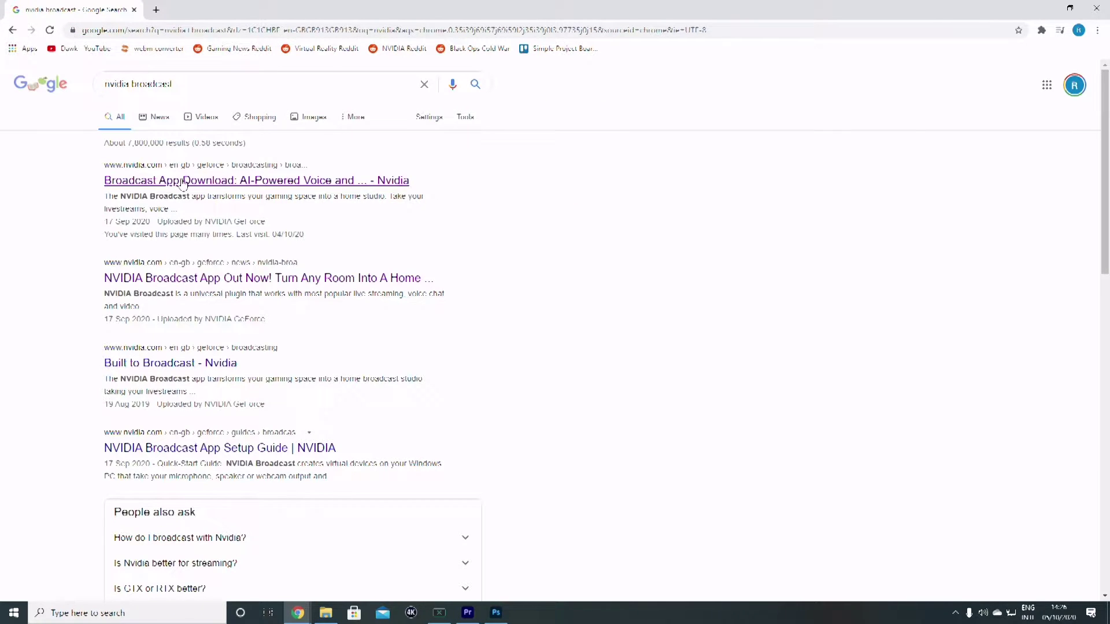
{"action": "left_click", "coordinate": [243, 189]}
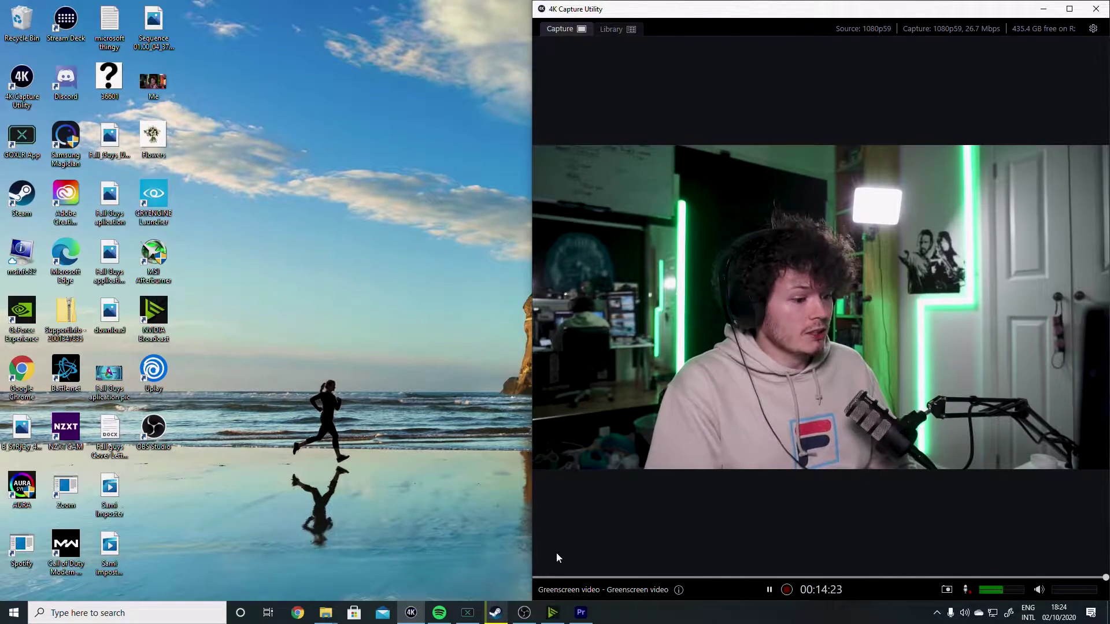
Make Game Capture HD60 Pro the NVIDIA Broadcast camera at 1920 x 1080 @ 60FPS.
{"action": "left_click", "coordinate": [554, 612]}
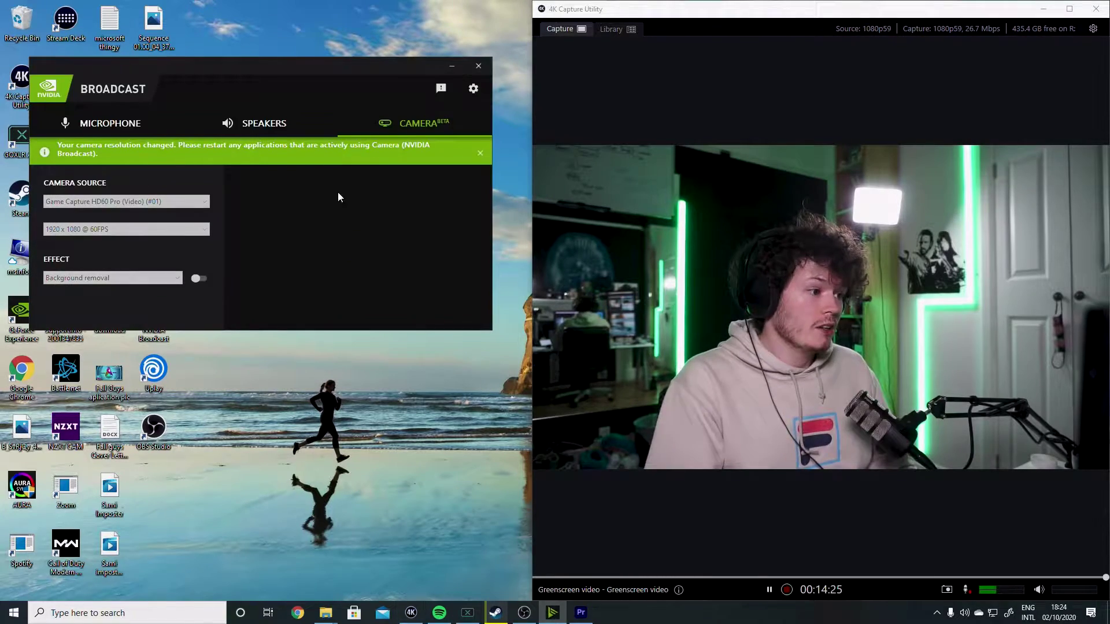
{"action": "left_click_drag", "start_coordinate": [245, 68], "coordinate": [264, 115]}
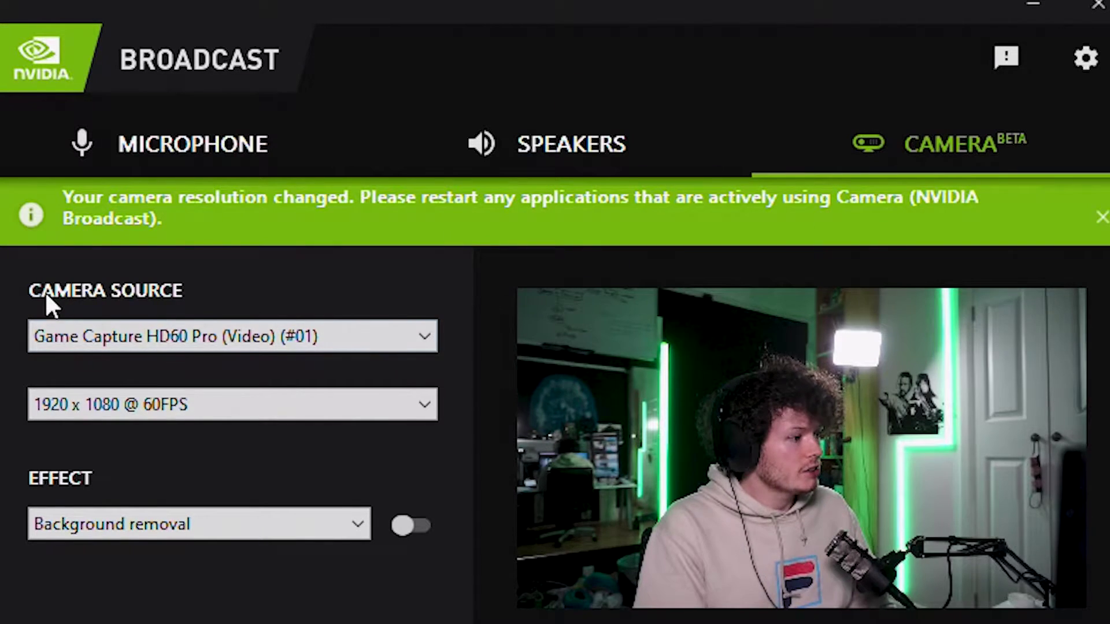
{"action": "left_click", "coordinate": [303, 338]}
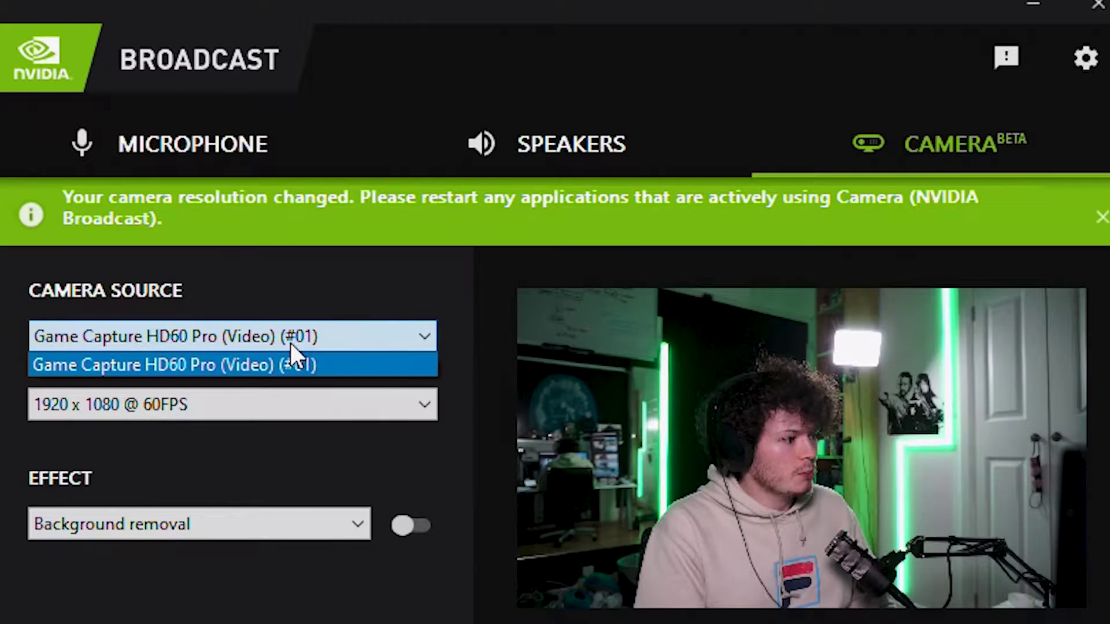
{"action": "left_click", "coordinate": [191, 368]}
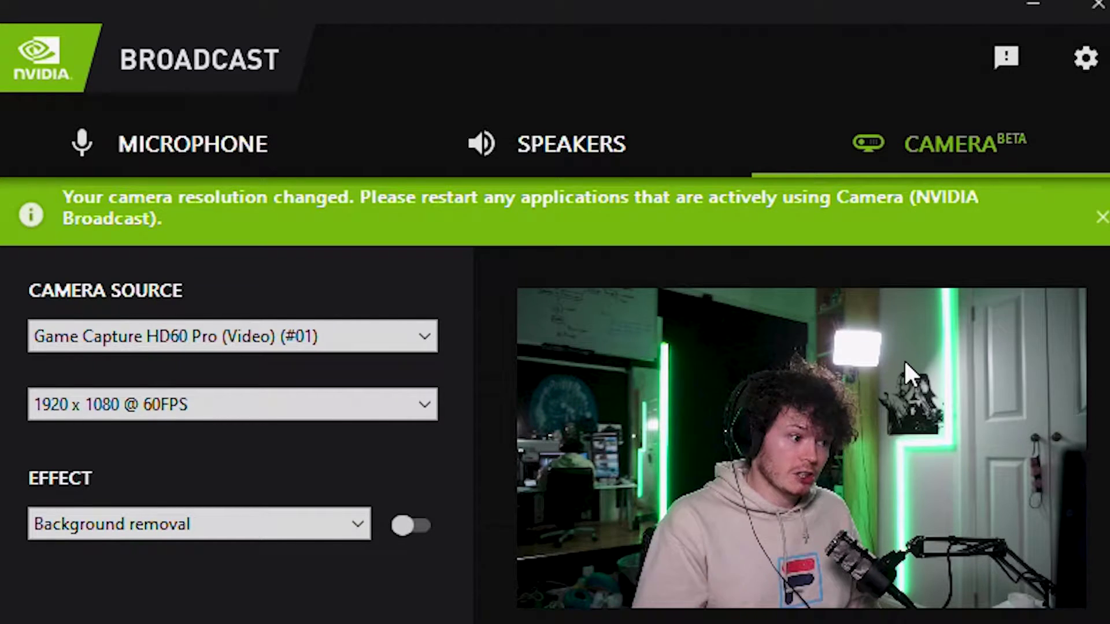
{"action": "left_click", "coordinate": [113, 416]}
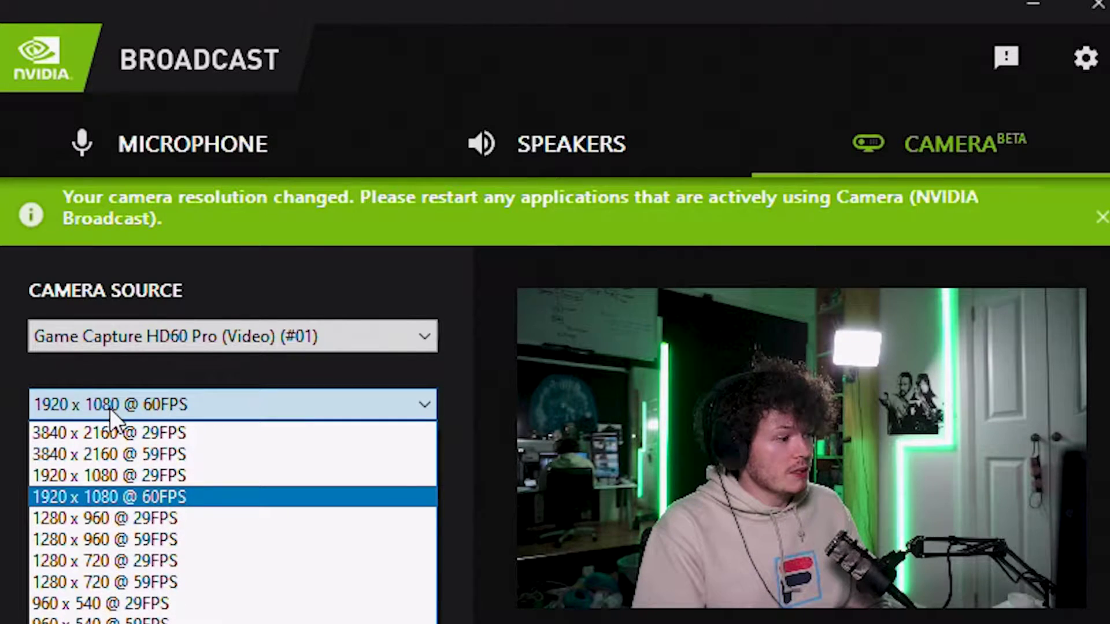
{"action": "left_click", "coordinate": [155, 496]}
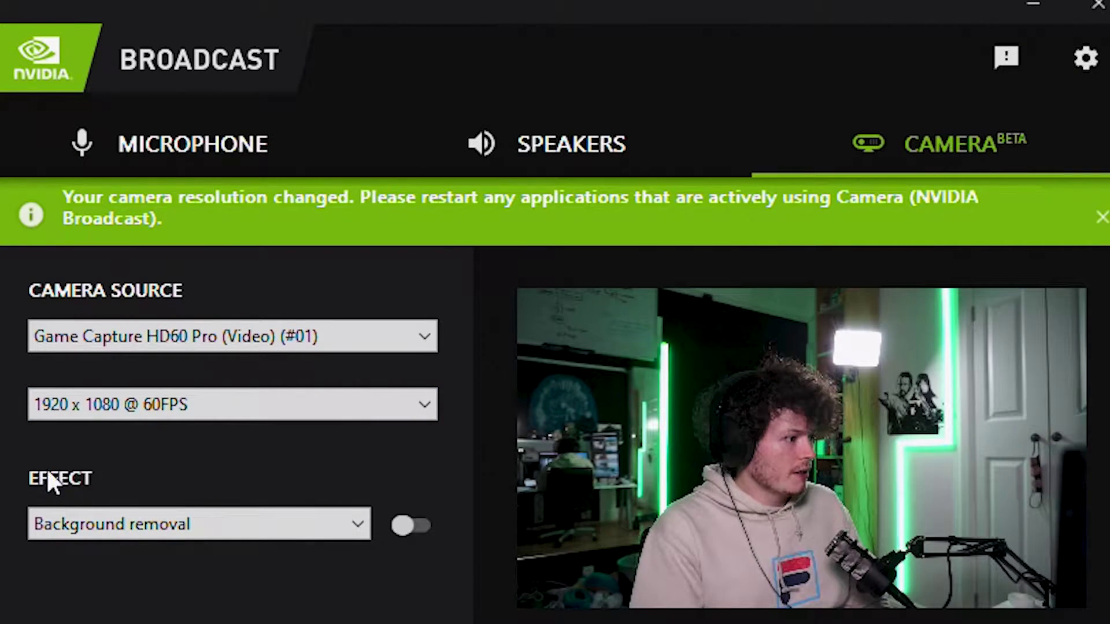
{"action": "left_click", "coordinate": [243, 533]}
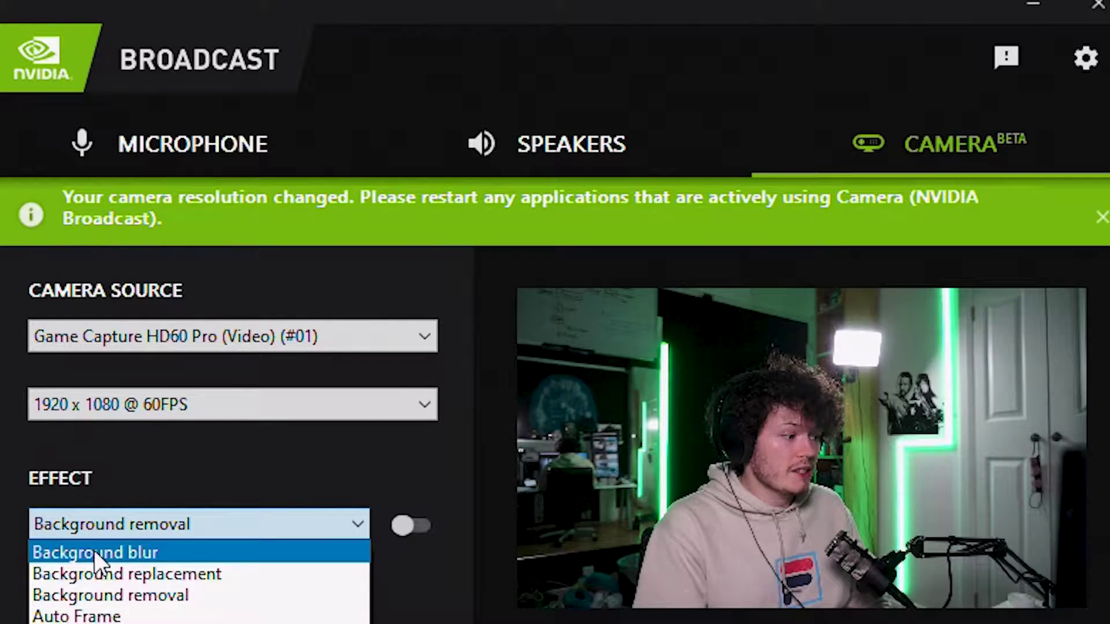
Preview the Background removal effect live, switch it off again, and move the Broadcast window right.
{"action": "left_click", "coordinate": [99, 595]}
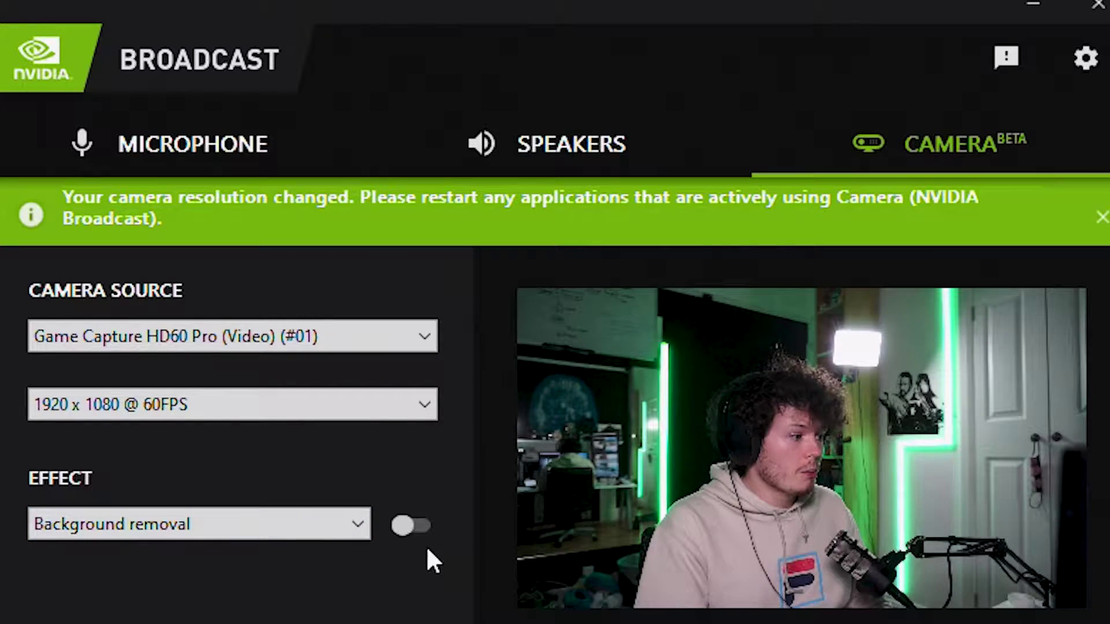
{"action": "left_click", "coordinate": [411, 528]}
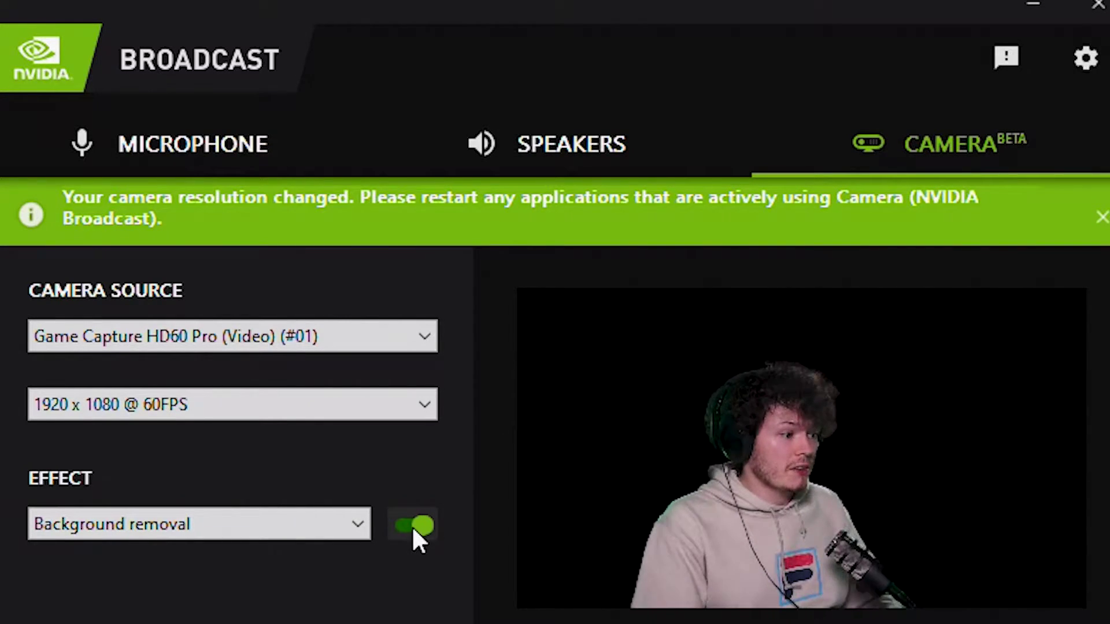
{"action": "left_click", "coordinate": [414, 525]}
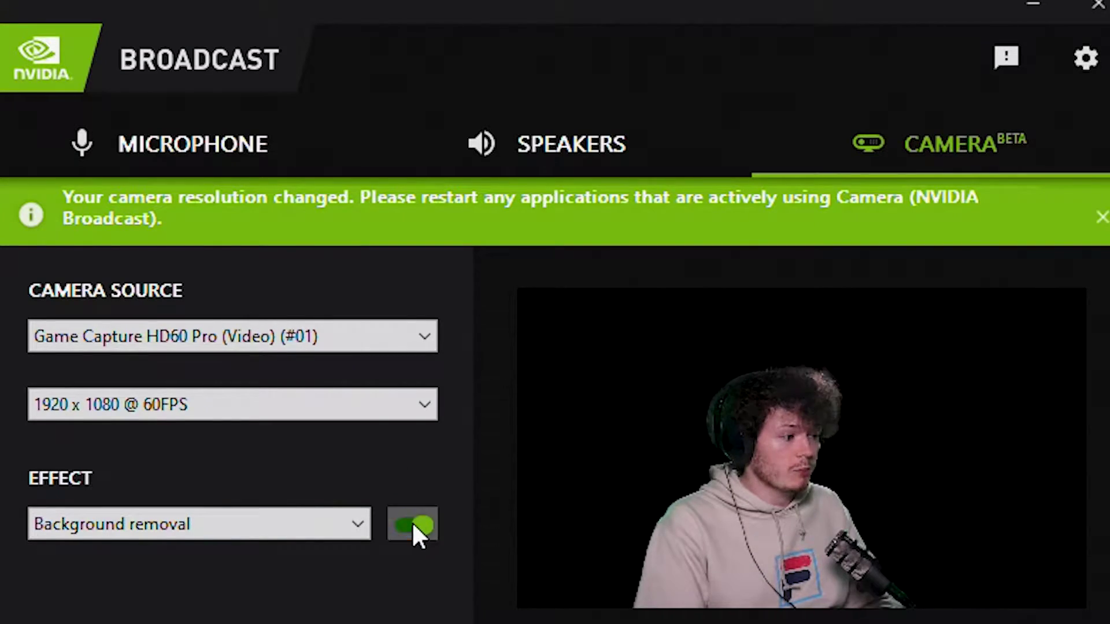
{"action": "left_click_drag", "start_coordinate": [223, 120], "coordinate": [762, 31]}
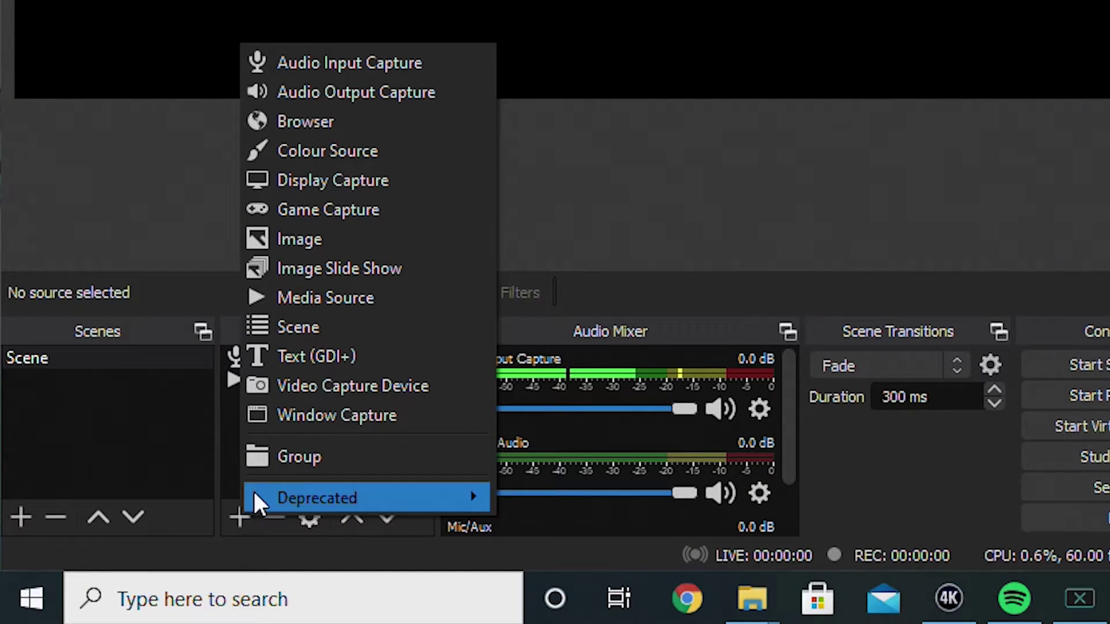
Add a Video Capture Device source 'Nvidea' fed by the Camera (NVIDIA Broadcast) device.
{"action": "left_click", "coordinate": [338, 384]}
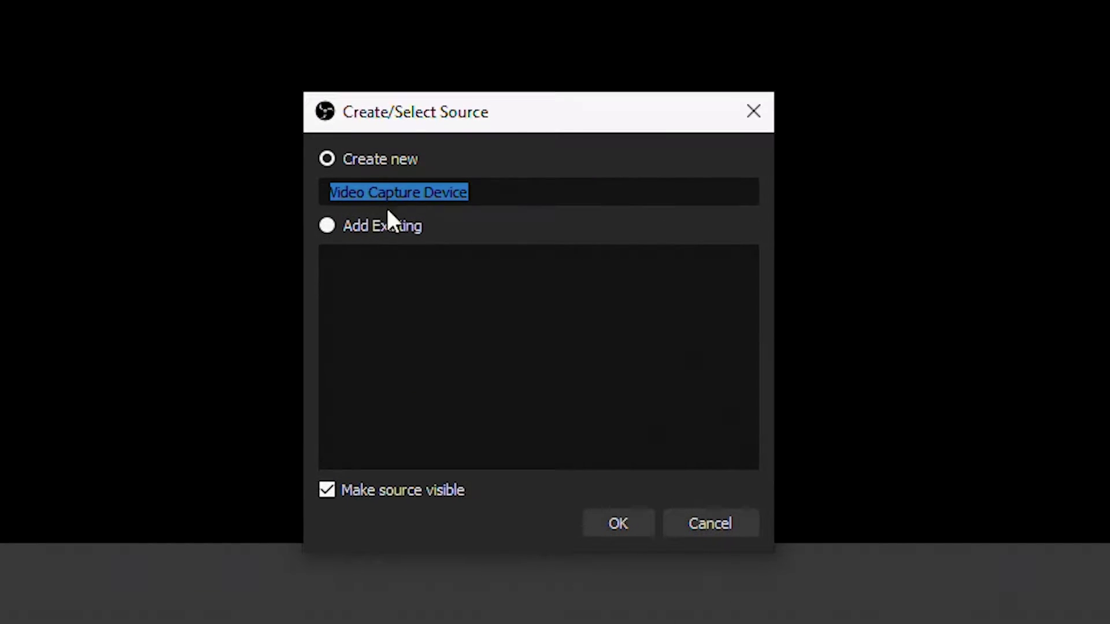
{"action": "type", "text": "Nvidea"}
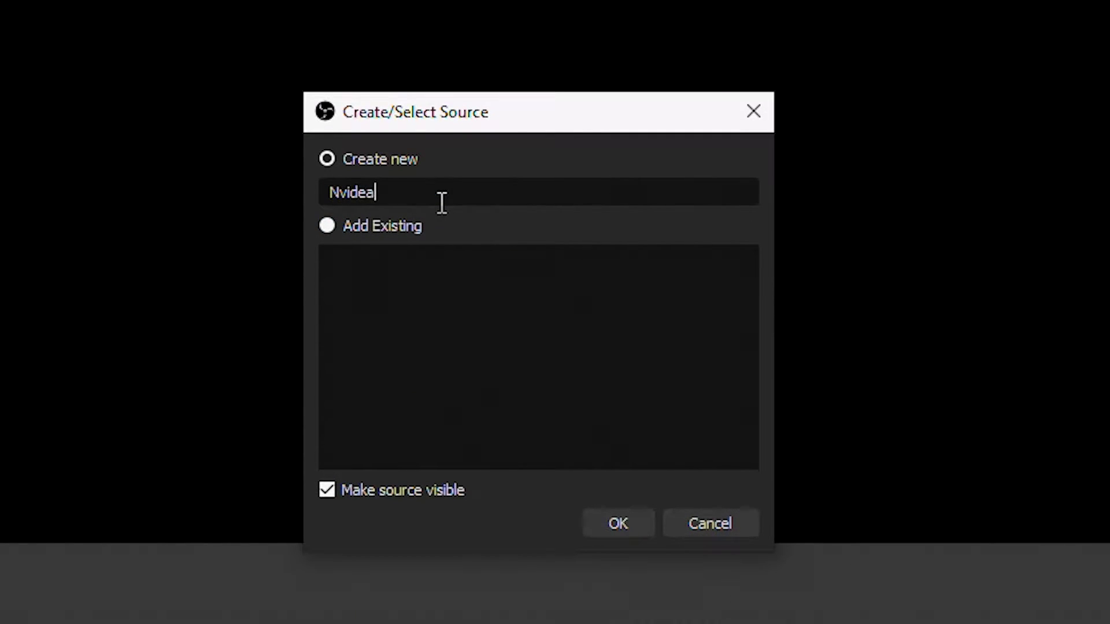
{"action": "left_click", "coordinate": [628, 523]}
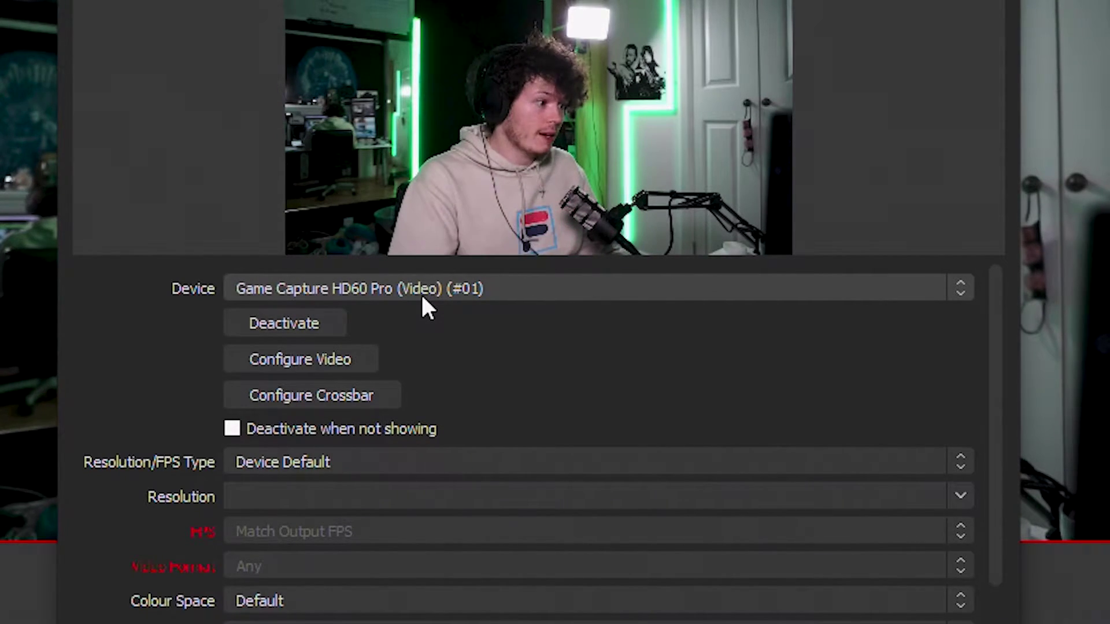
{"action": "left_click", "coordinate": [503, 296]}
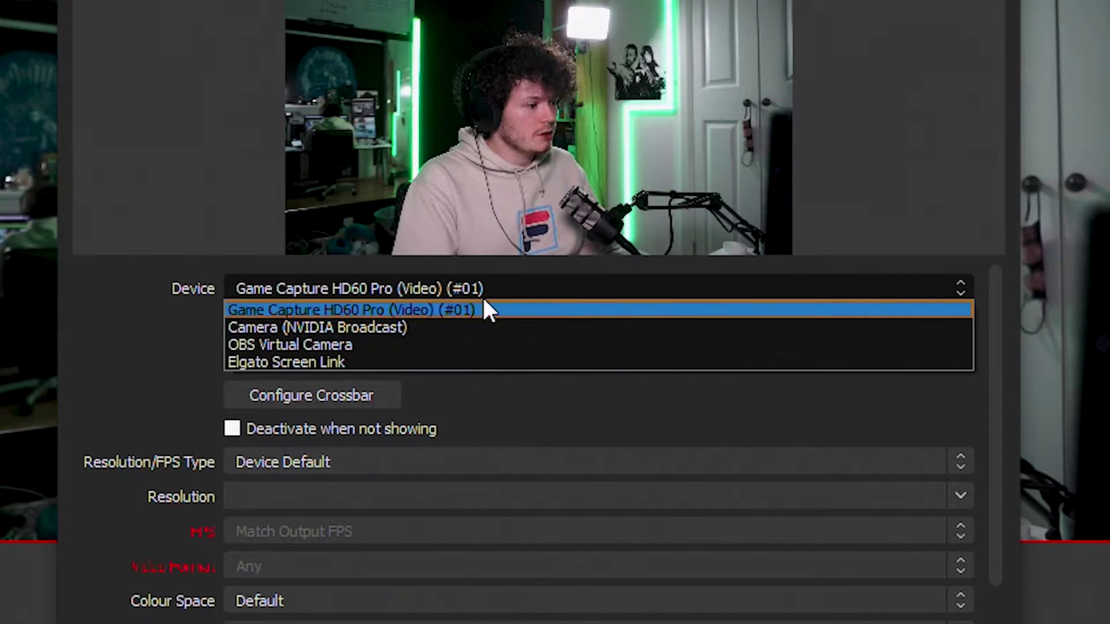
{"action": "left_click", "coordinate": [408, 328]}
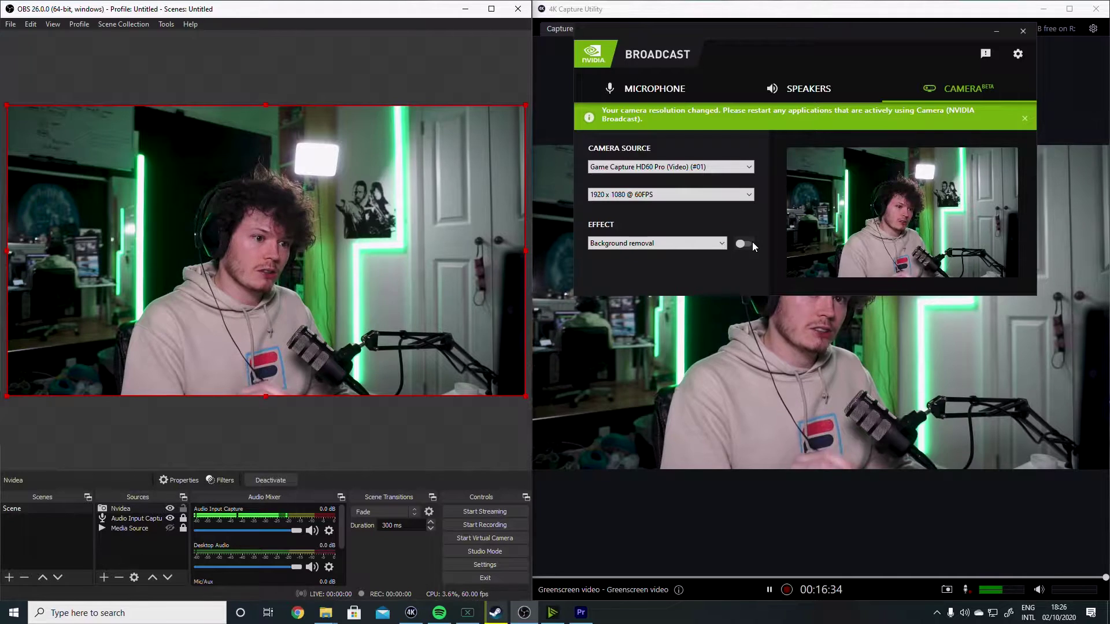
Enable Background removal, unhide the Media Source gameplay, seek it ahead, and reorder the webcam layer.
{"action": "left_click", "coordinate": [747, 243]}
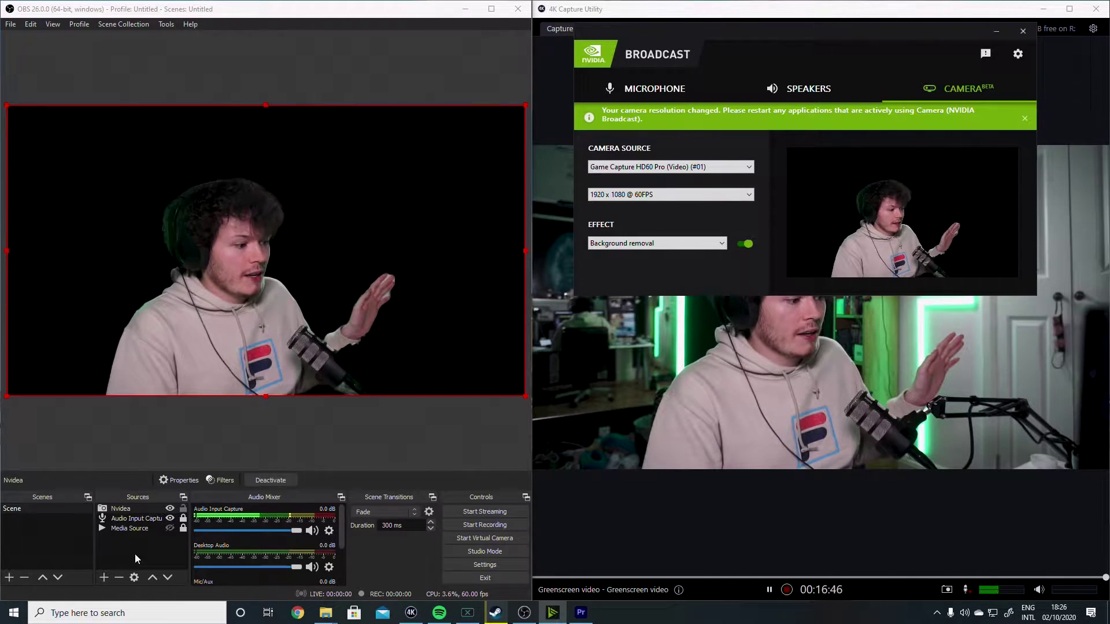
{"action": "left_click", "coordinate": [126, 528]}
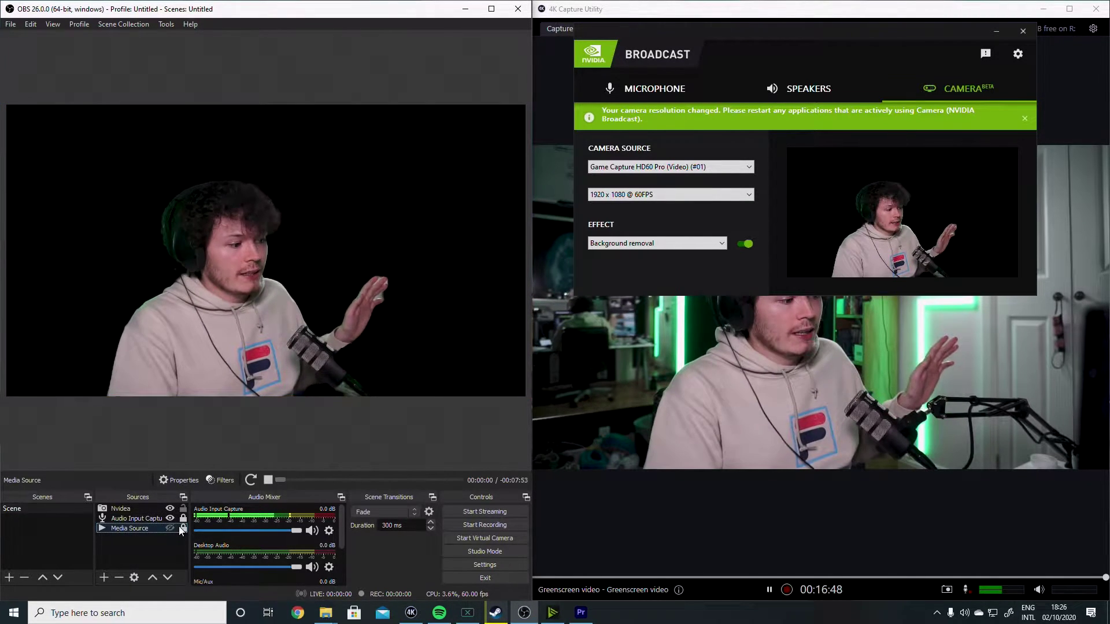
{"action": "left_click", "coordinate": [170, 528]}
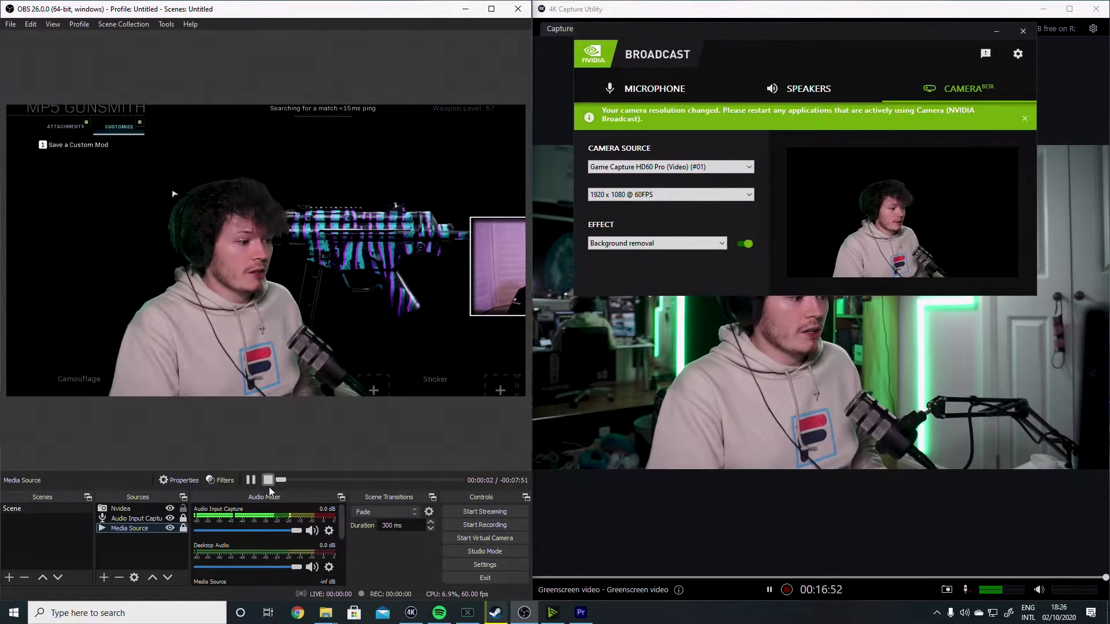
{"action": "left_click_drag", "start_coordinate": [296, 481], "coordinate": [348, 480]}
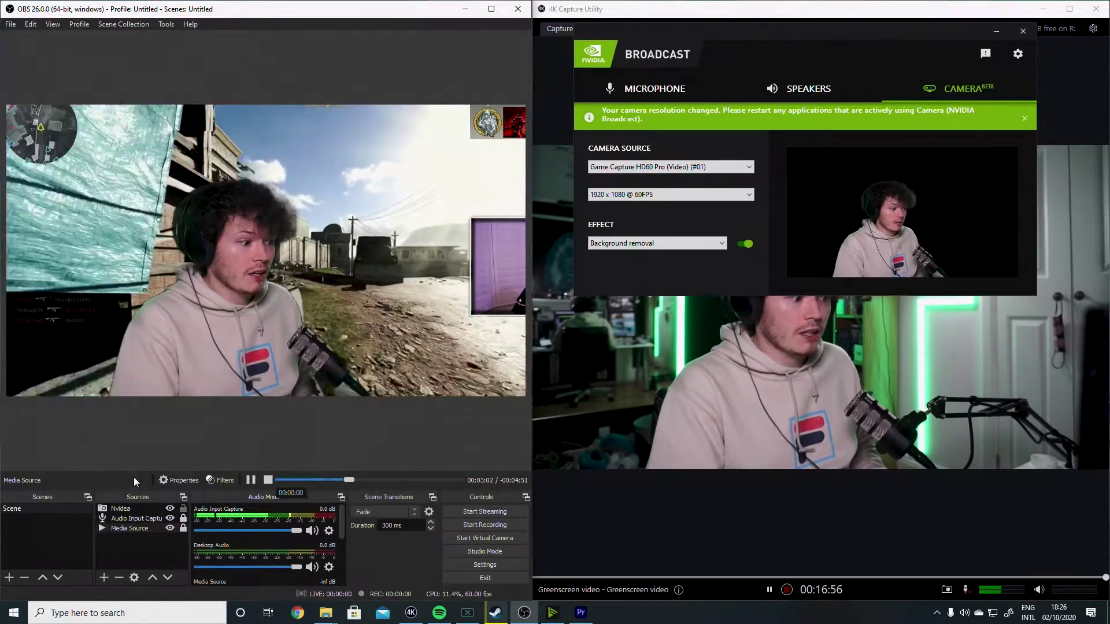
{"action": "mouse_move", "coordinate": [120, 512]}
{"action": "left_mouse_down"}
{"action": "mouse_move", "coordinate": [127, 535]}
{"action": "mouse_move", "coordinate": [123, 508]}
{"action": "left_mouse_up"}
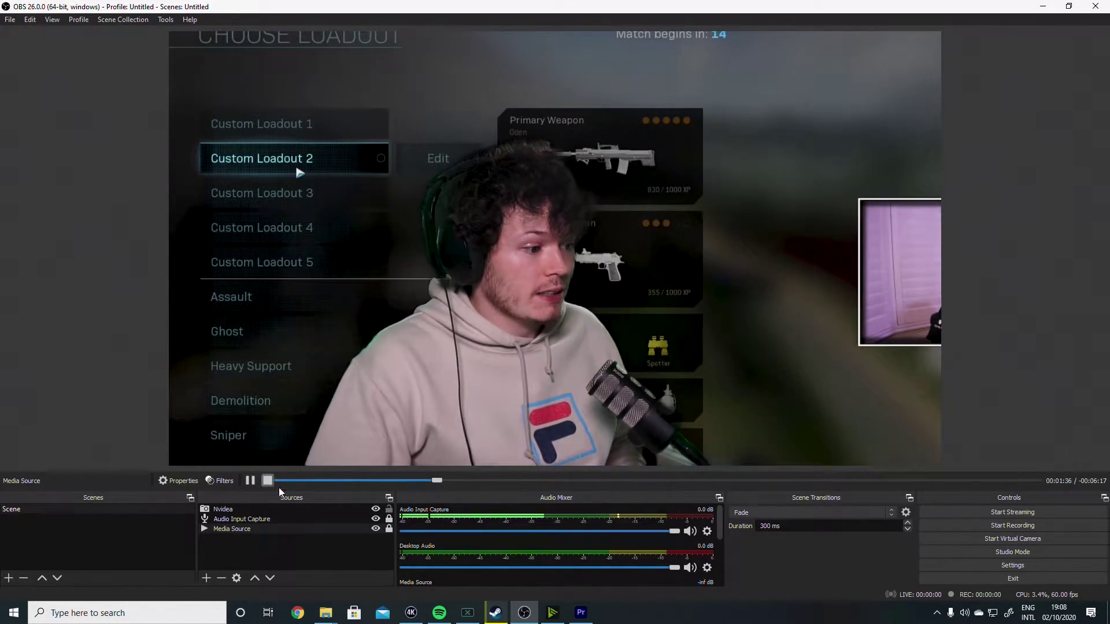
Jump the gameplay to 00:02:00 and shrink the webcam into the bottom-left corner.
{"action": "left_click", "coordinate": [470, 481]}
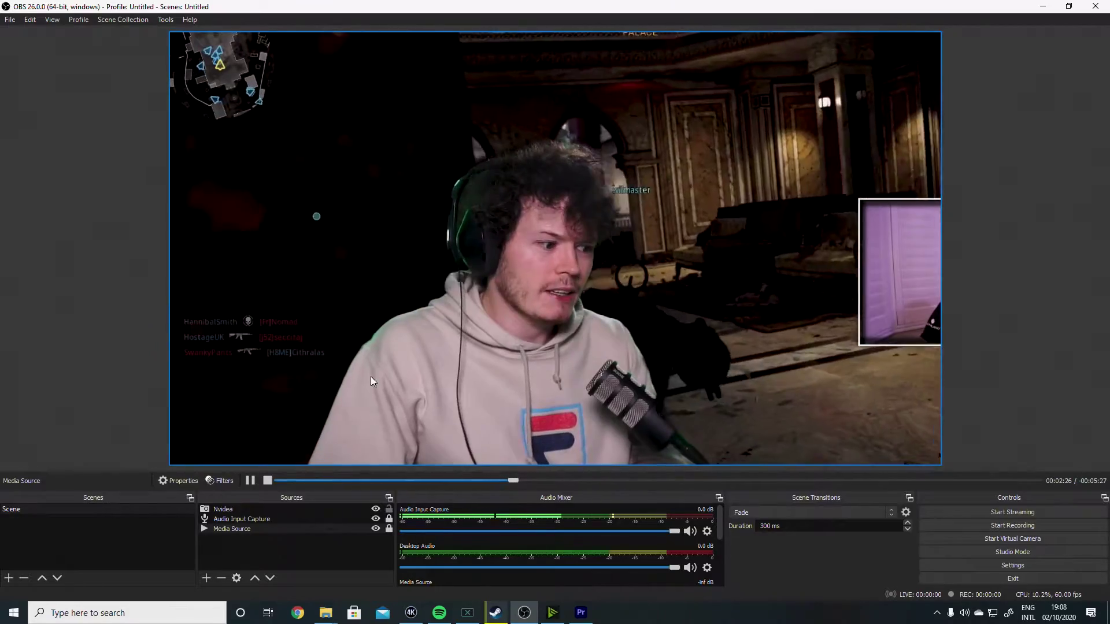
{"action": "left_click", "coordinate": [310, 519]}
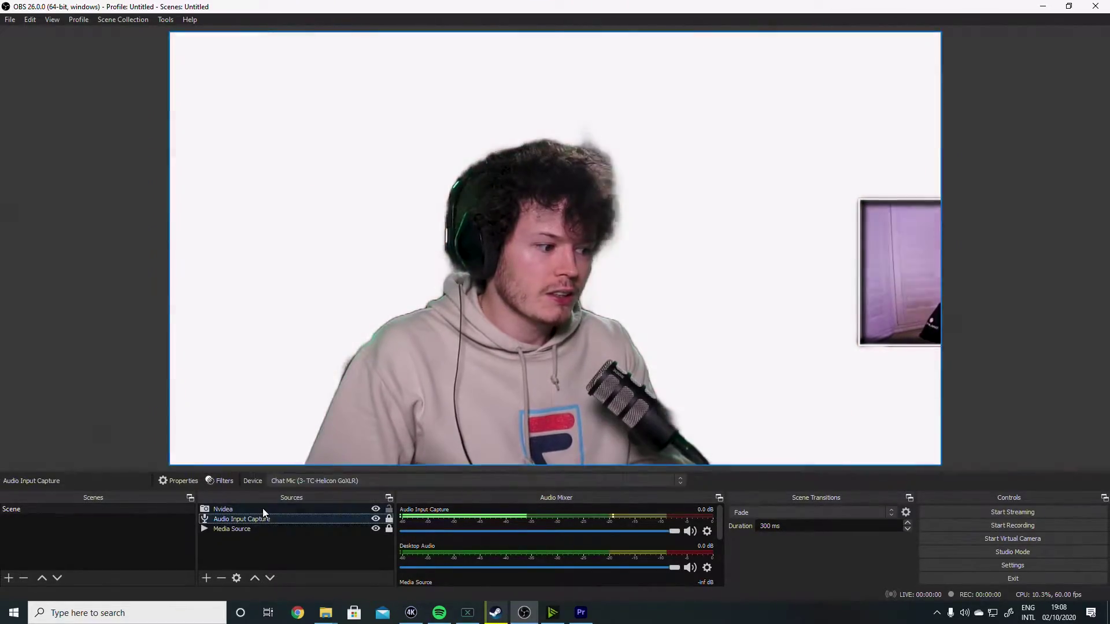
{"action": "left_click_drag", "start_coordinate": [922, 36], "coordinate": [470, 291]}
{"action": "key", "text": "Left"}
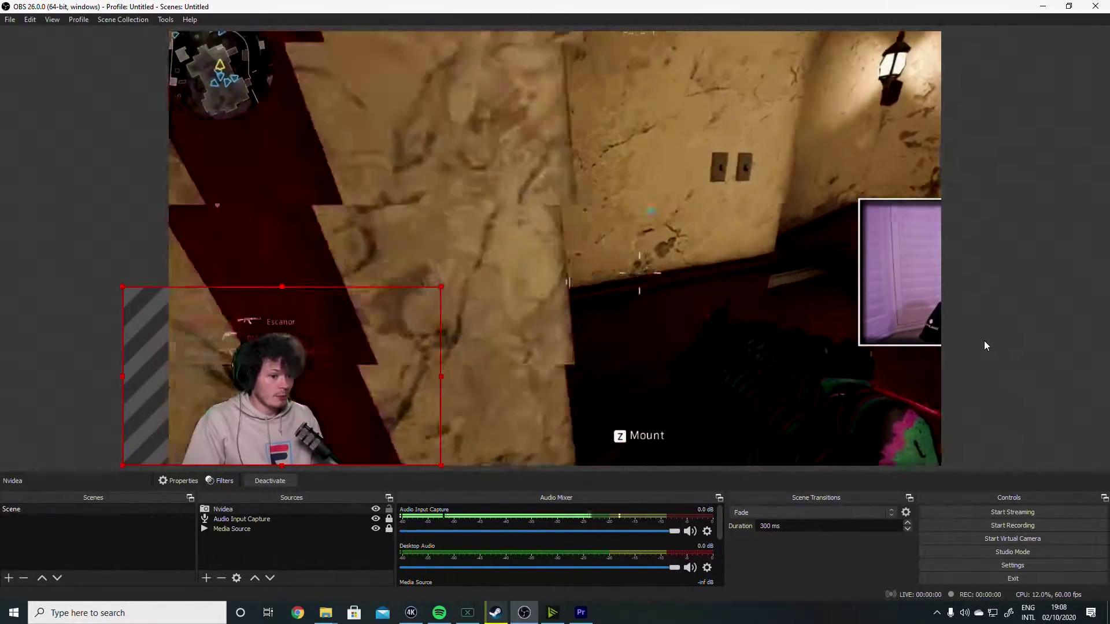
{"action": "left_click", "coordinate": [984, 341]}
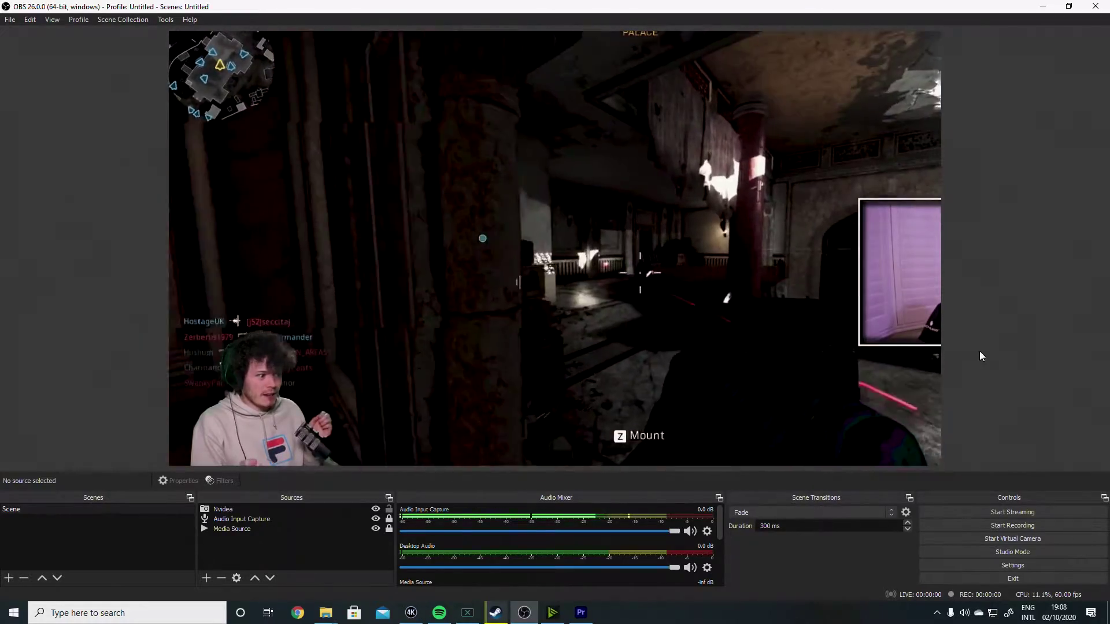
Stretch the Nvidea webcam source until it covers the entire canvas.
{"action": "left_click", "coordinate": [344, 342]}
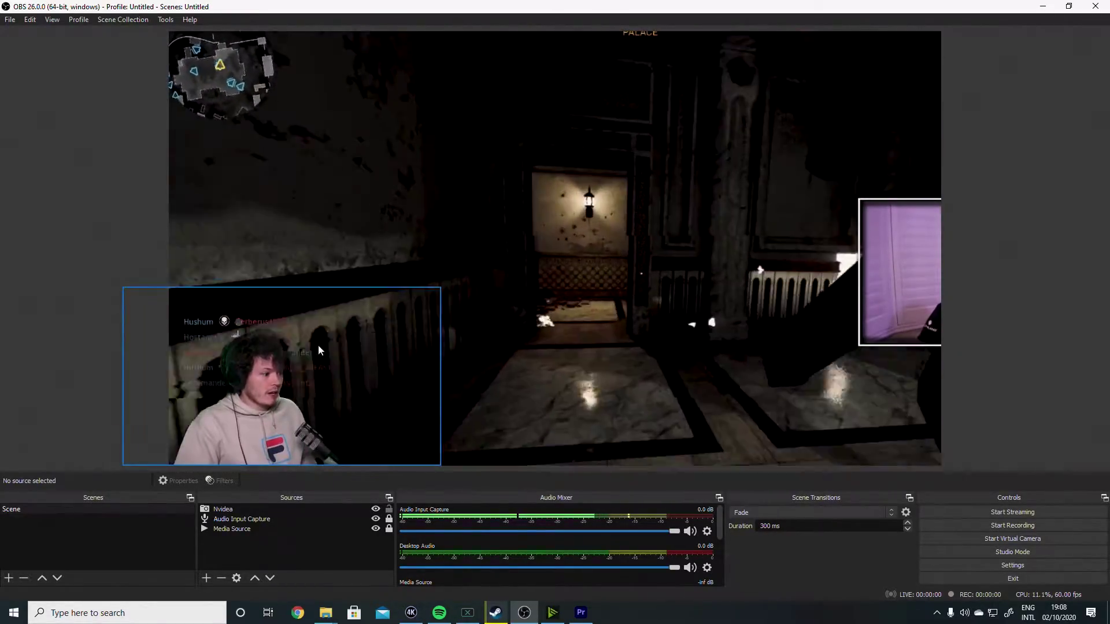
{"action": "left_click_drag", "start_coordinate": [442, 287], "coordinate": [785, 94]}
{"action": "left_click_drag", "start_coordinate": [501, 270], "coordinate": [546, 269]}
{"action": "left_click_drag", "start_coordinate": [831, 96], "coordinate": [943, 32]}
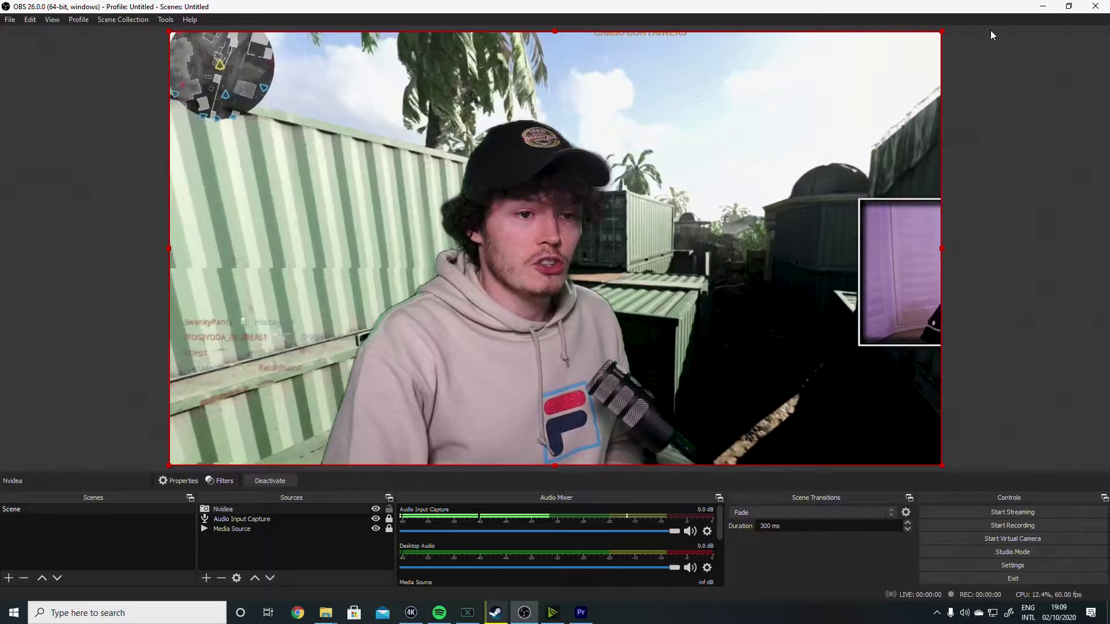
{"action": "left_click_drag", "start_coordinate": [942, 31], "coordinate": [453, 321]}
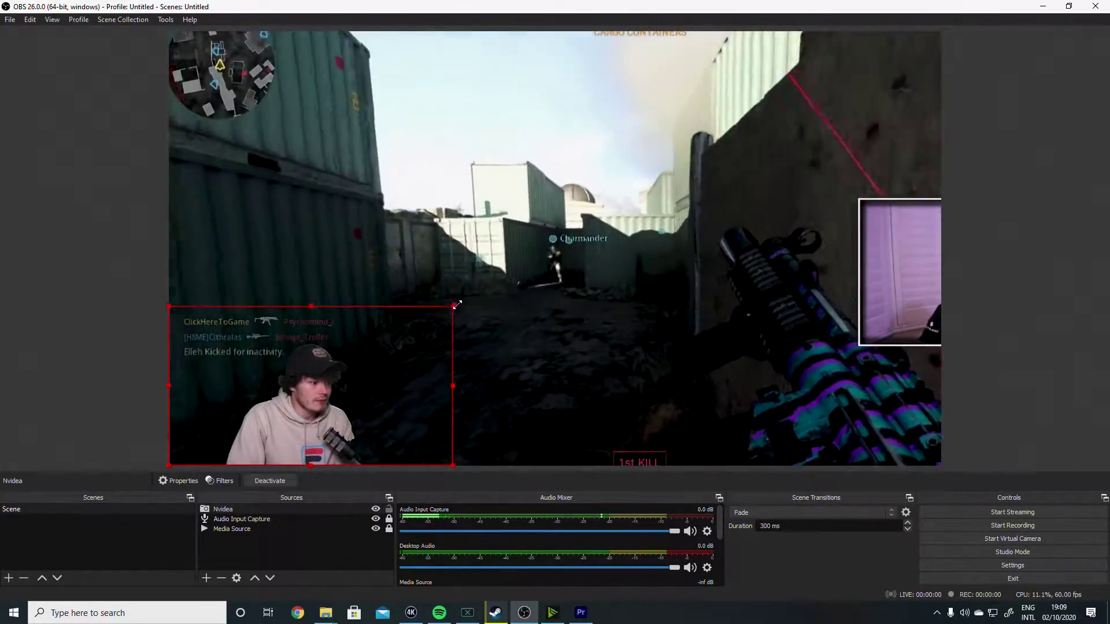
{"action": "left_click_drag", "start_coordinate": [457, 305], "coordinate": [938, 92]}
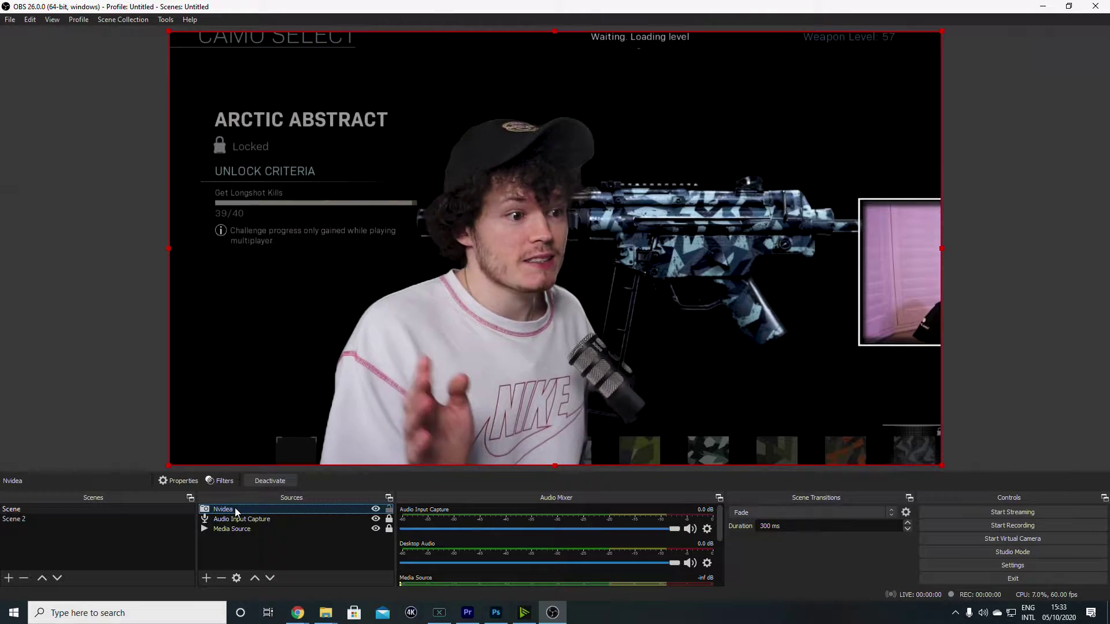
Add a Video Capture Device source with default properties to Scene 2.
{"action": "left_click", "coordinate": [78, 518]}
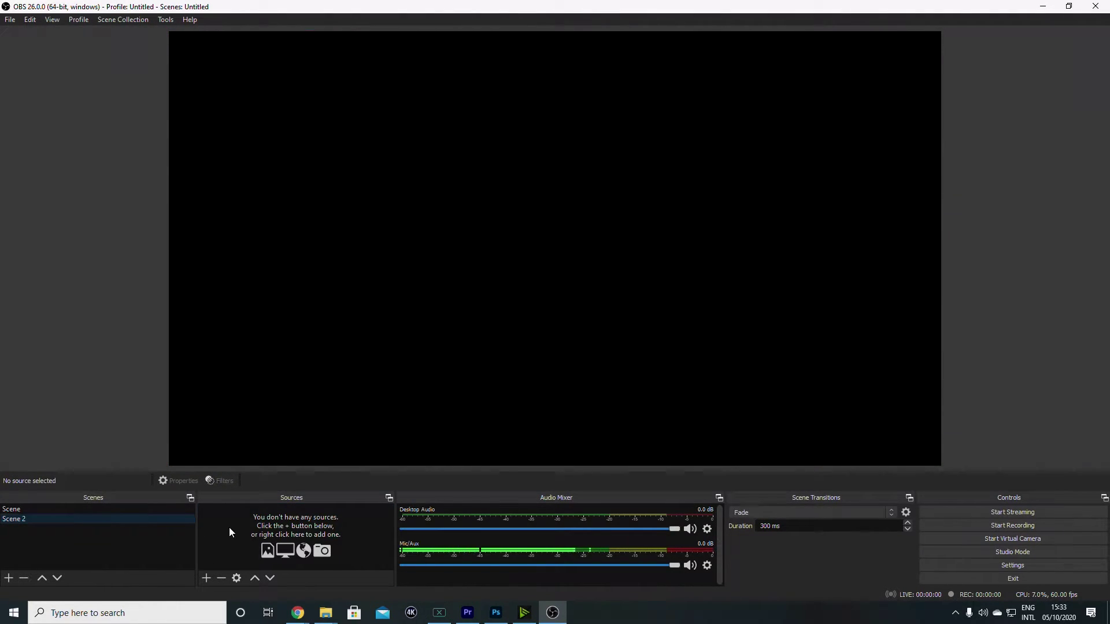
{"action": "left_click", "coordinate": [240, 523]}
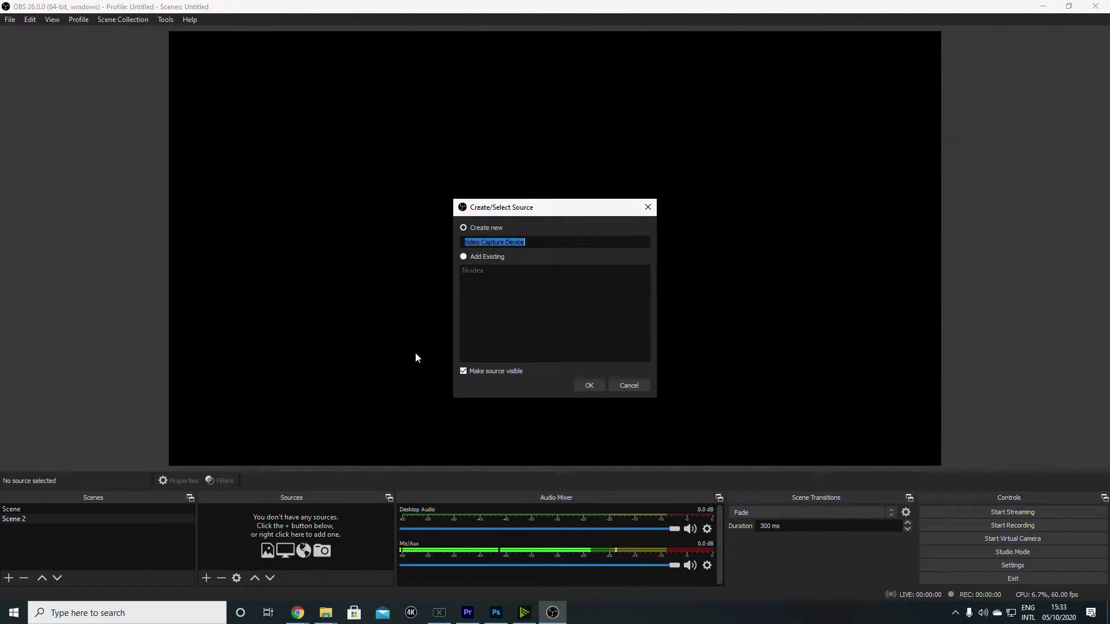
{"action": "left_click", "coordinate": [589, 385]}
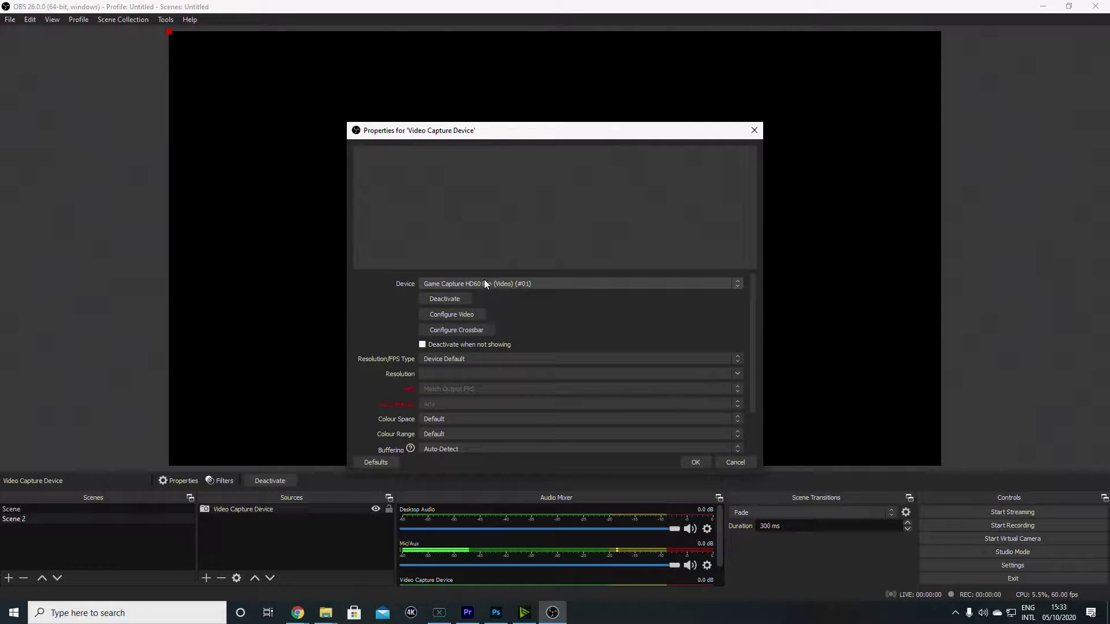
{"action": "left_click", "coordinate": [696, 463]}
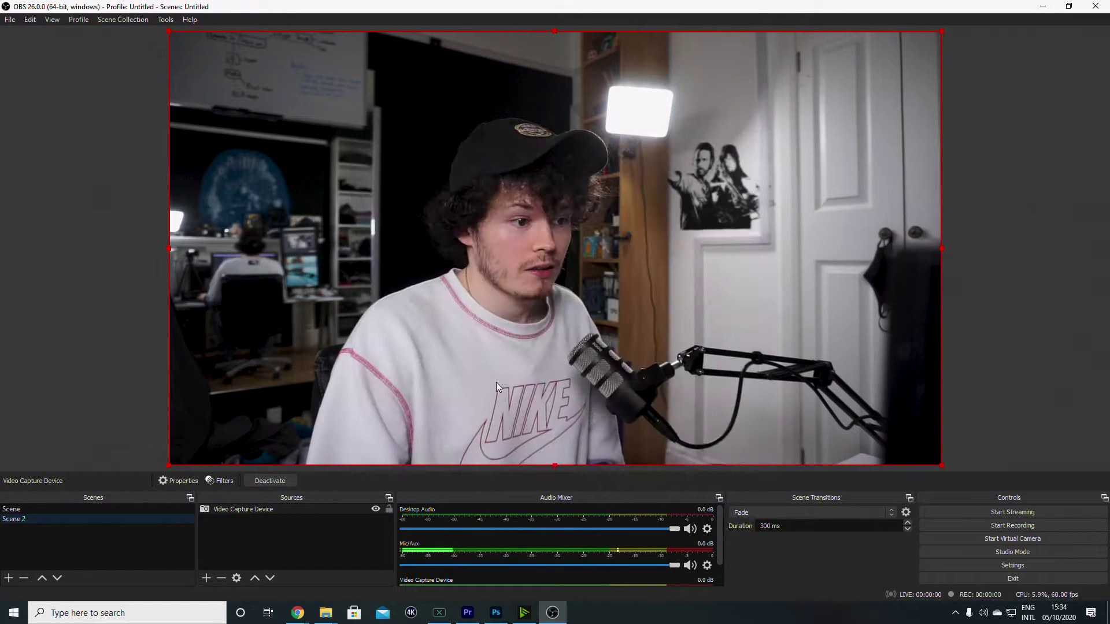
Switch between the gameplay Scene and Scene 2 to compare raw and background-removed webcam.
{"action": "left_click", "coordinate": [56, 509]}
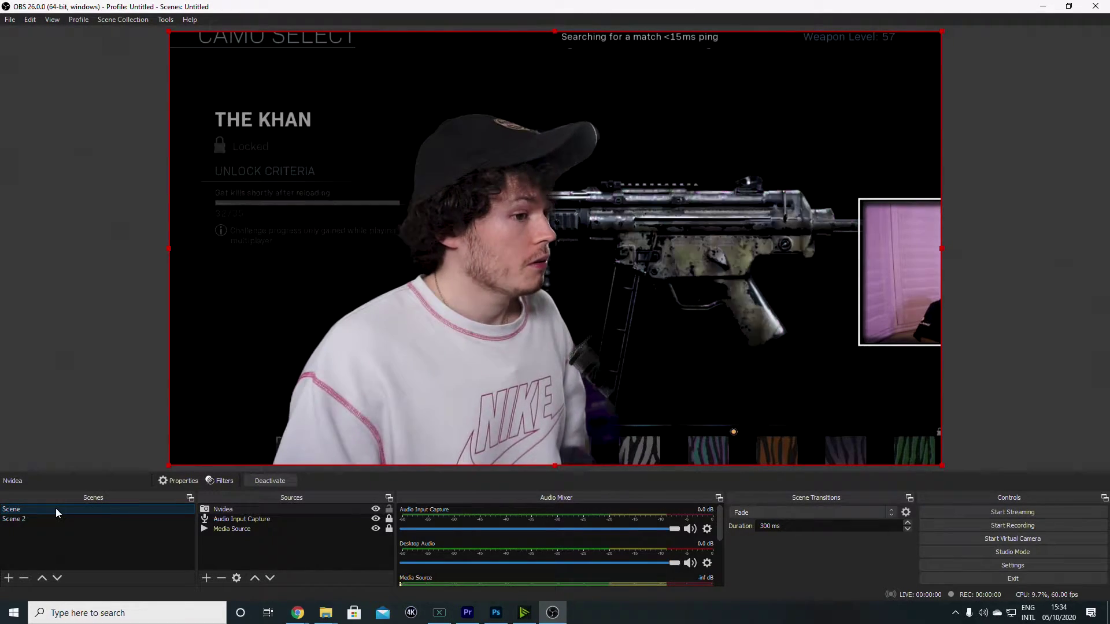
{"action": "left_click", "coordinate": [50, 519]}
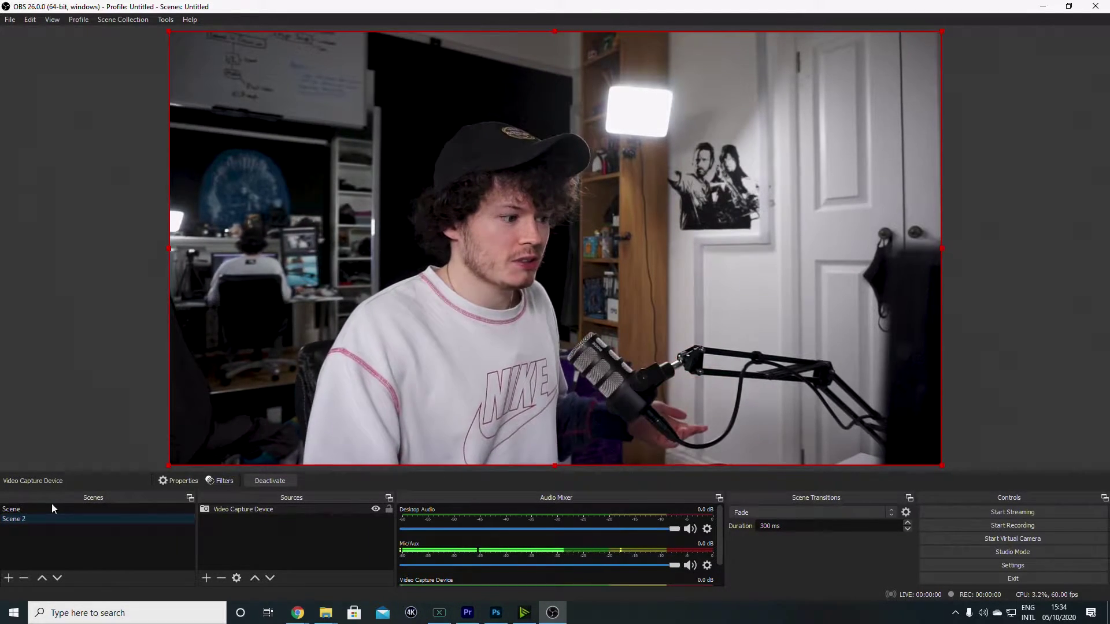
{"action": "left_click", "coordinate": [51, 505]}
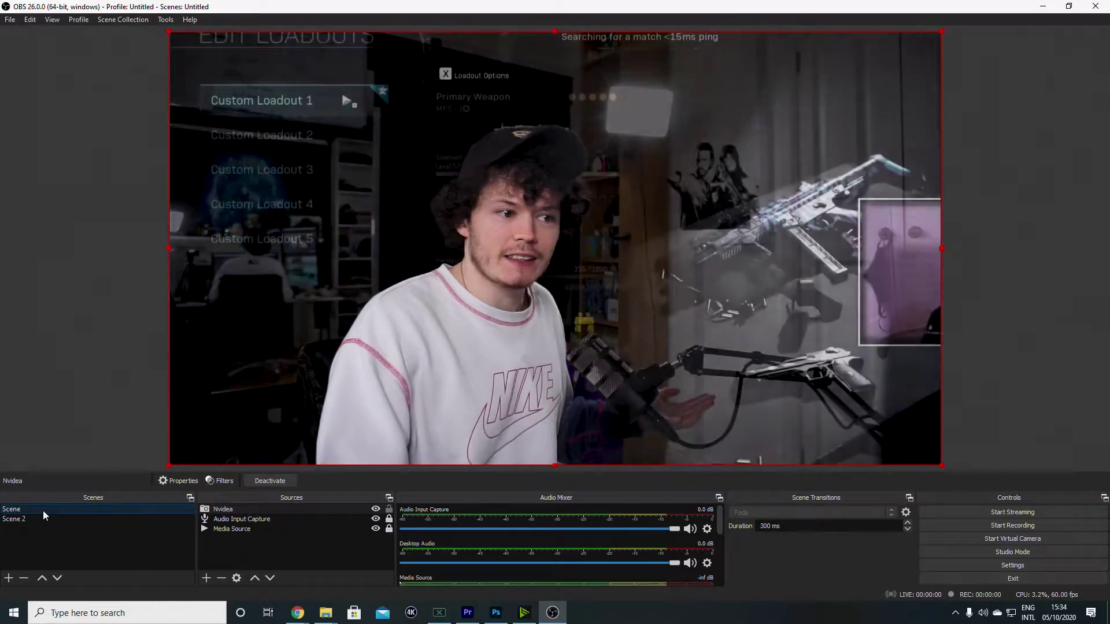
{"action": "left_click", "coordinate": [41, 517]}
{"action": "left_click", "coordinate": [43, 511]}
{"action": "left_click", "coordinate": [40, 518]}
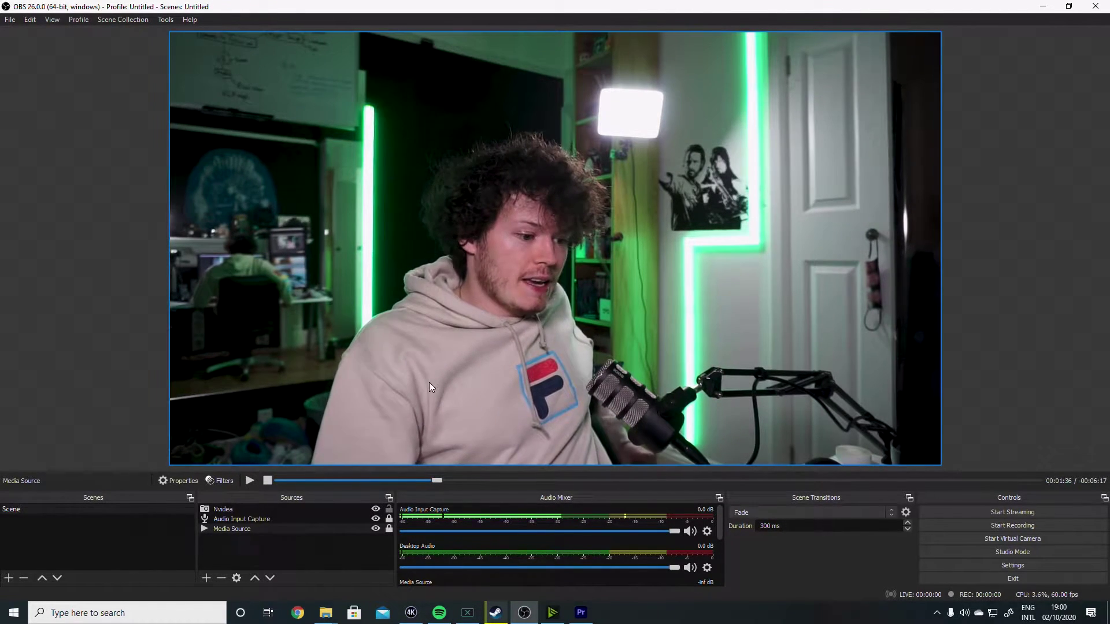
Turn on the Background blur camera effect with Strength dragged to maximum.
{"action": "left_click", "coordinate": [552, 612]}
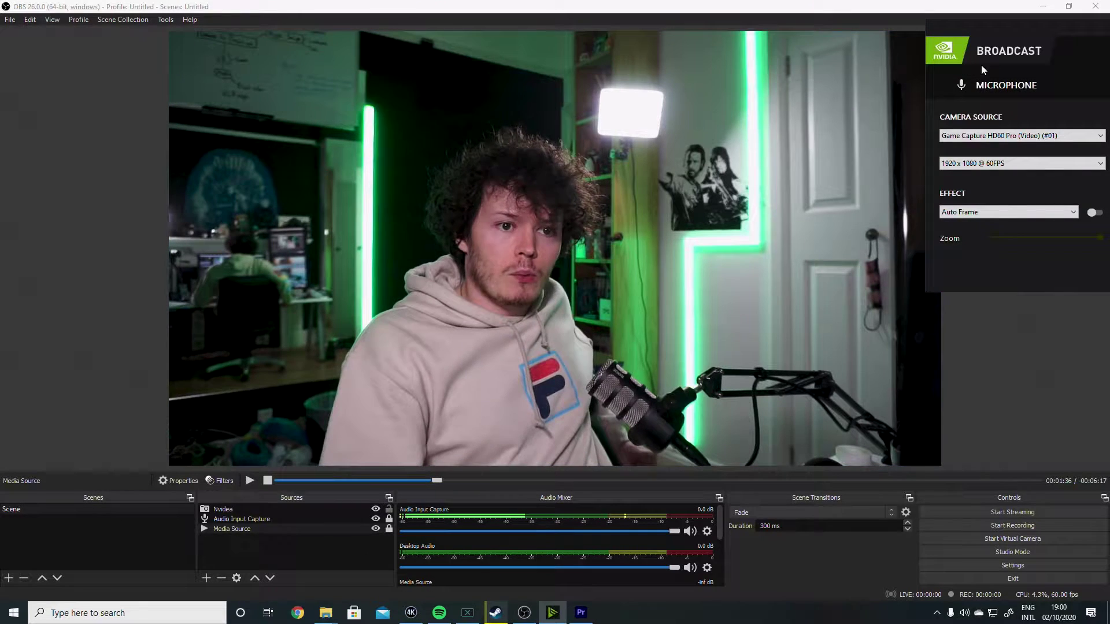
{"action": "mouse_move", "coordinate": [1008, 29]}
{"action": "left_mouse_down"}
{"action": "mouse_move", "coordinate": [699, 50]}
{"action": "mouse_move", "coordinate": [1026, 35]}
{"action": "mouse_move", "coordinate": [1021, 19]}
{"action": "mouse_move", "coordinate": [1004, 21]}
{"action": "mouse_move", "coordinate": [1021, 17]}
{"action": "left_mouse_up"}
{"action": "left_click", "coordinate": [1014, 193]}
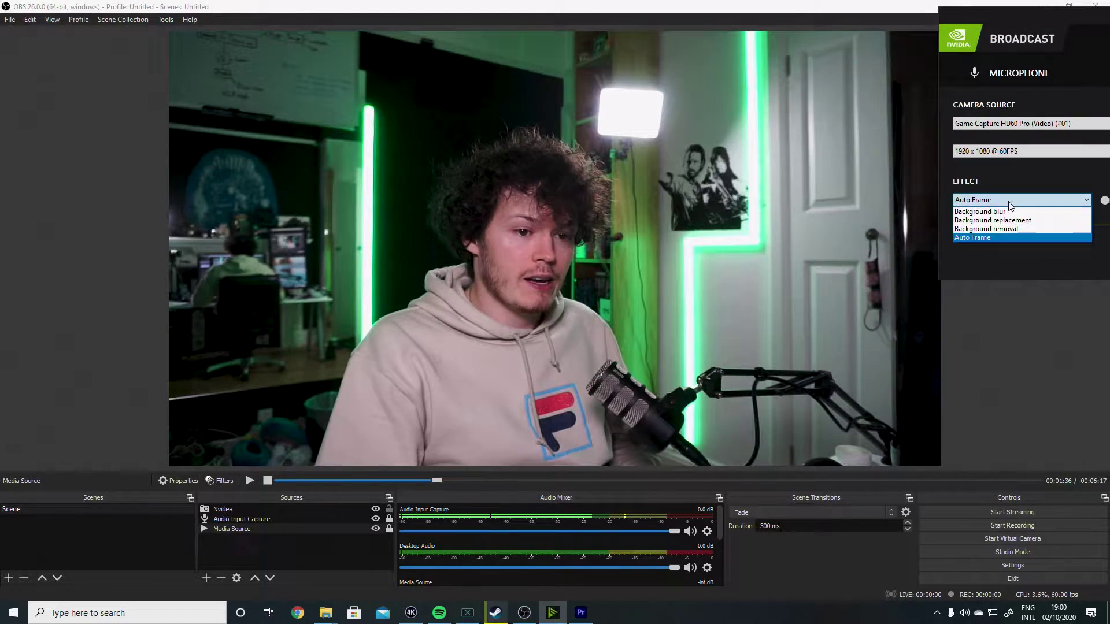
{"action": "left_click", "coordinate": [999, 219]}
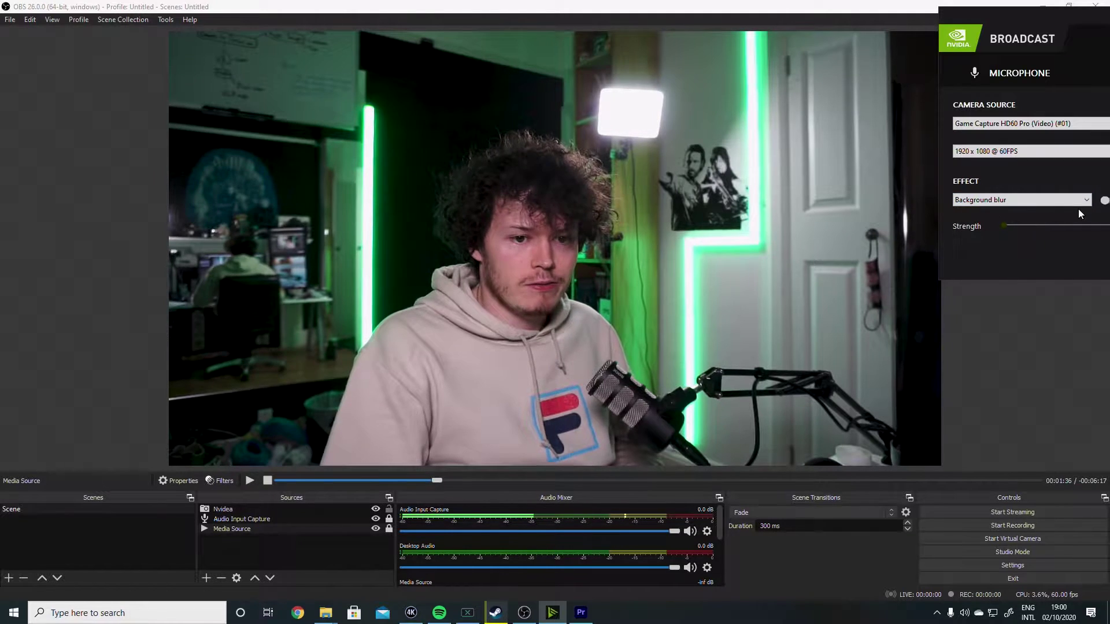
{"action": "left_click", "coordinate": [1106, 200]}
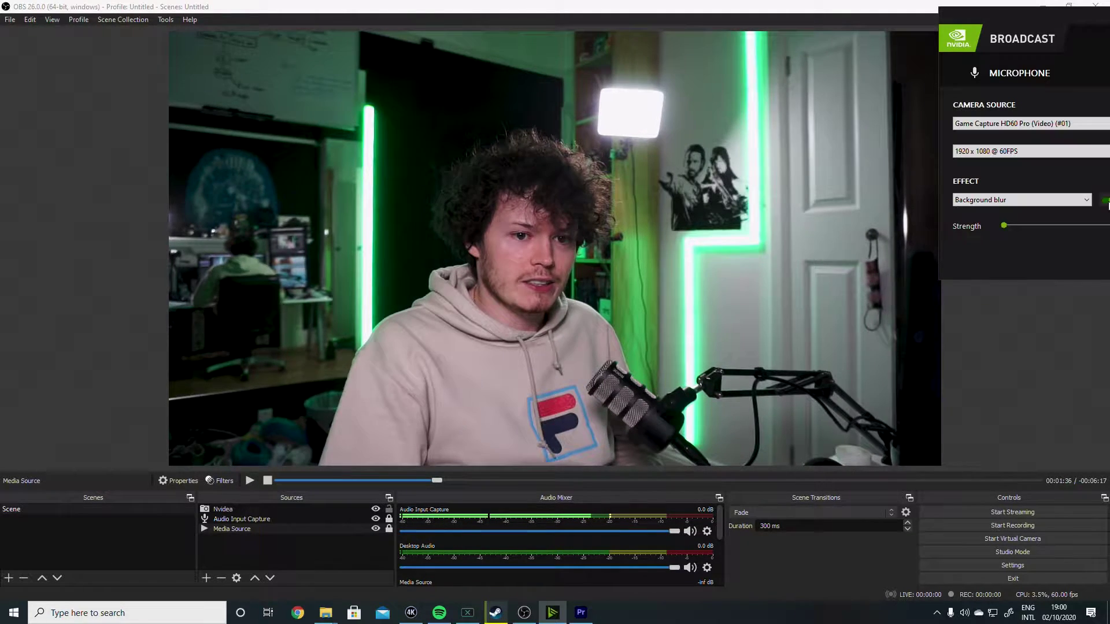
{"action": "left_click_drag", "start_coordinate": [1031, 16], "coordinate": [971, 12]}
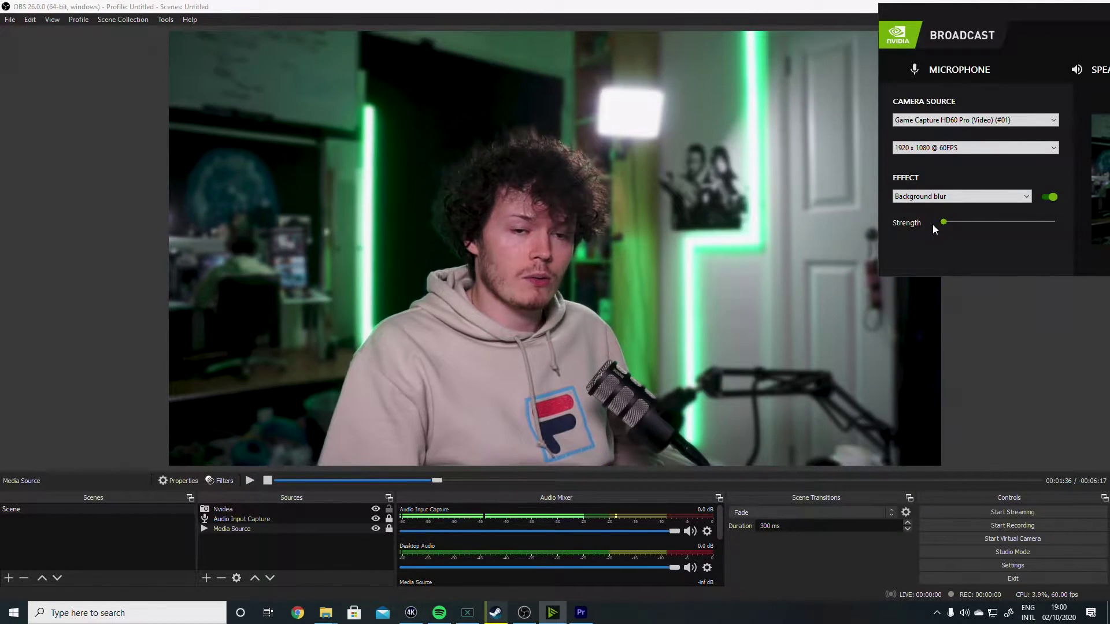
{"action": "left_click_drag", "start_coordinate": [944, 222], "coordinate": [1064, 232]}
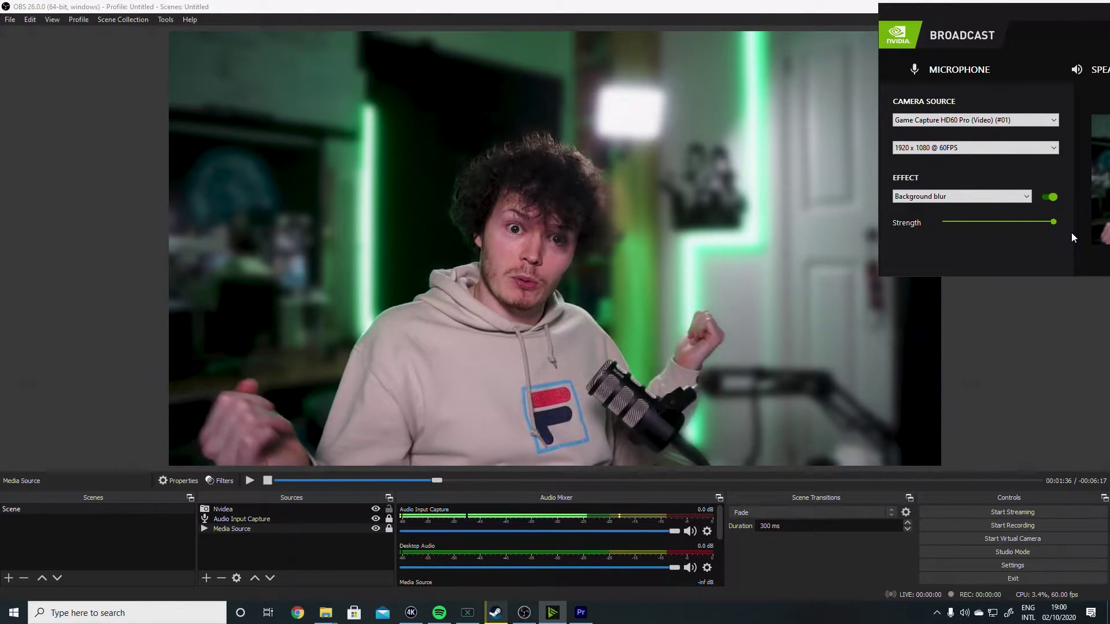
{"action": "left_click", "coordinate": [983, 197]}
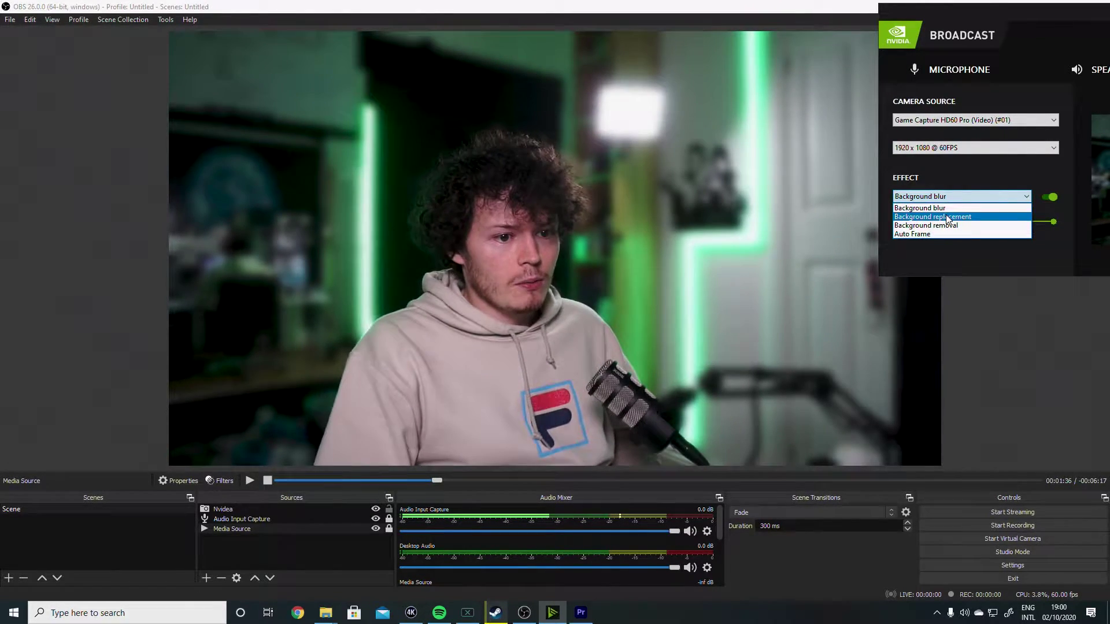
Try Background replacement with the city image, then change the effect to Background removal.
{"action": "left_click", "coordinate": [948, 217]}
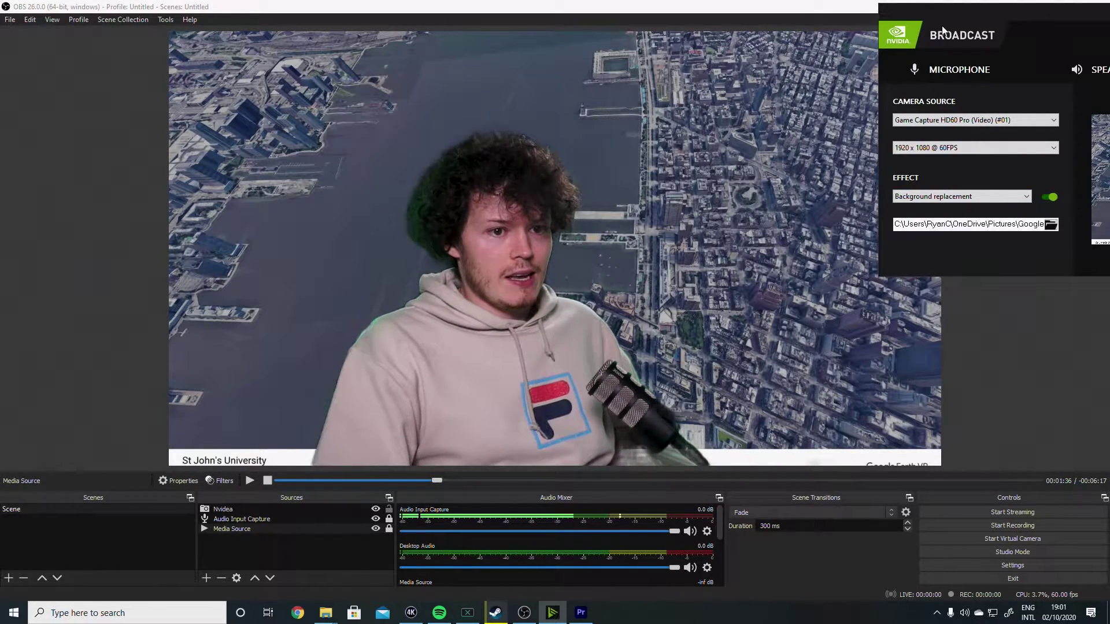
{"action": "left_click_drag", "start_coordinate": [1004, 6], "coordinate": [748, 4]}
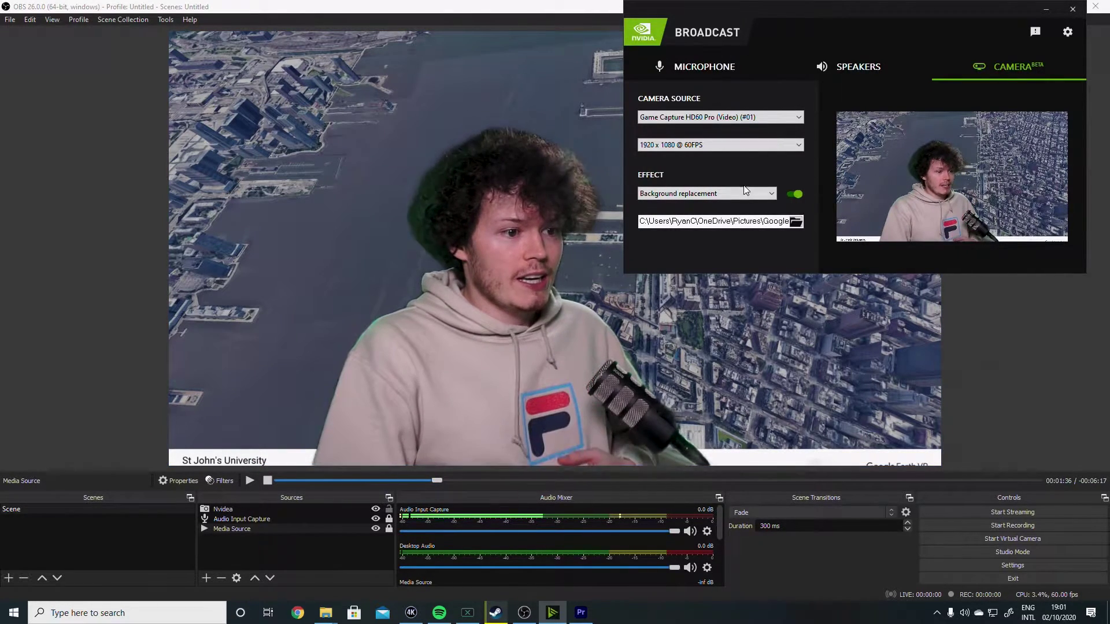
{"action": "left_click", "coordinate": [769, 200]}
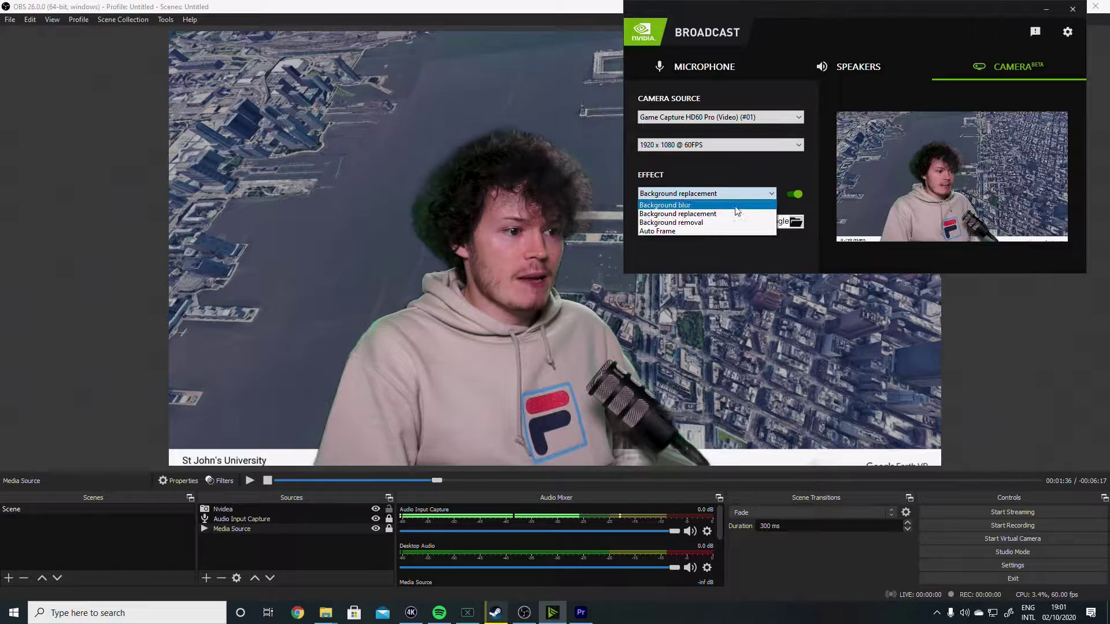
{"action": "left_click", "coordinate": [678, 223]}
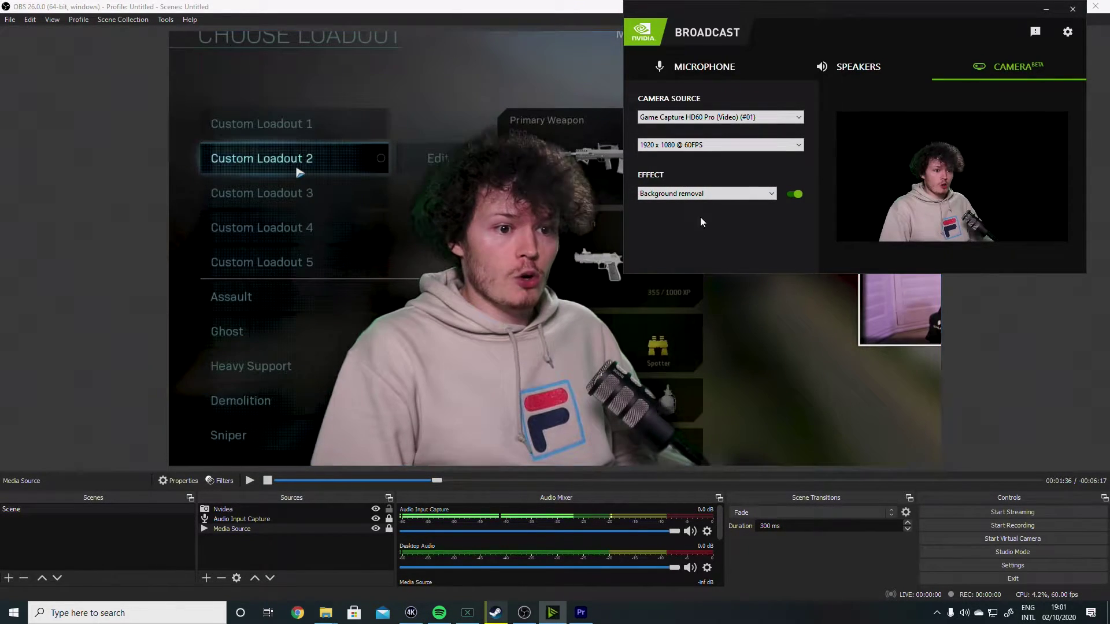
Return to Background replacement with the St John's University aerial image, cancelling the image browser.
{"action": "left_click", "coordinate": [714, 196]}
{"action": "left_click", "coordinate": [706, 216]}
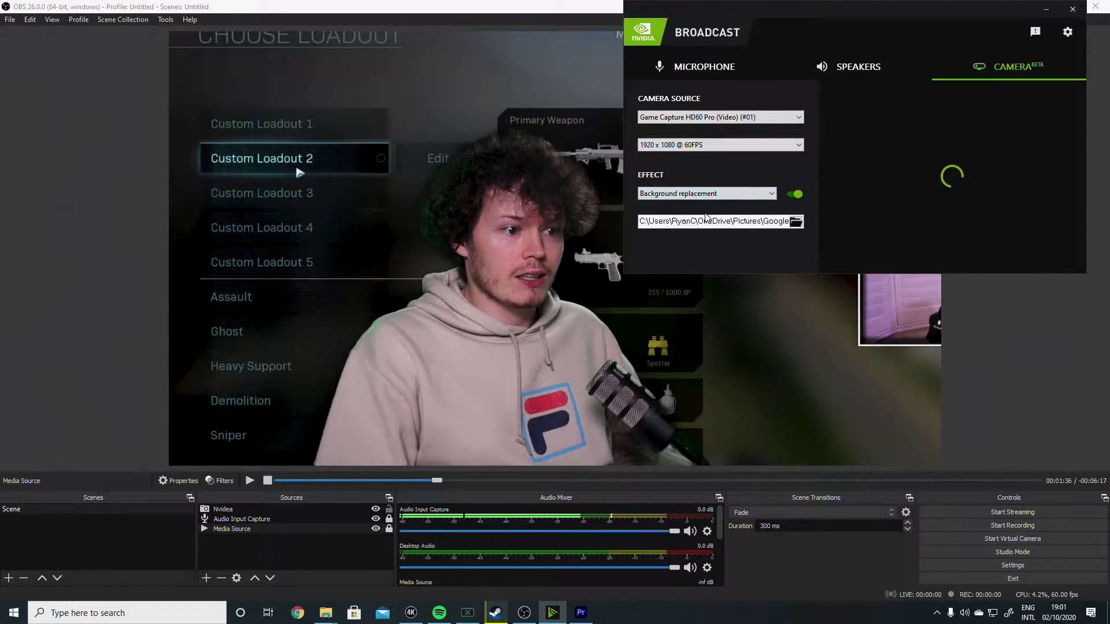
{"action": "left_click", "coordinate": [797, 222]}
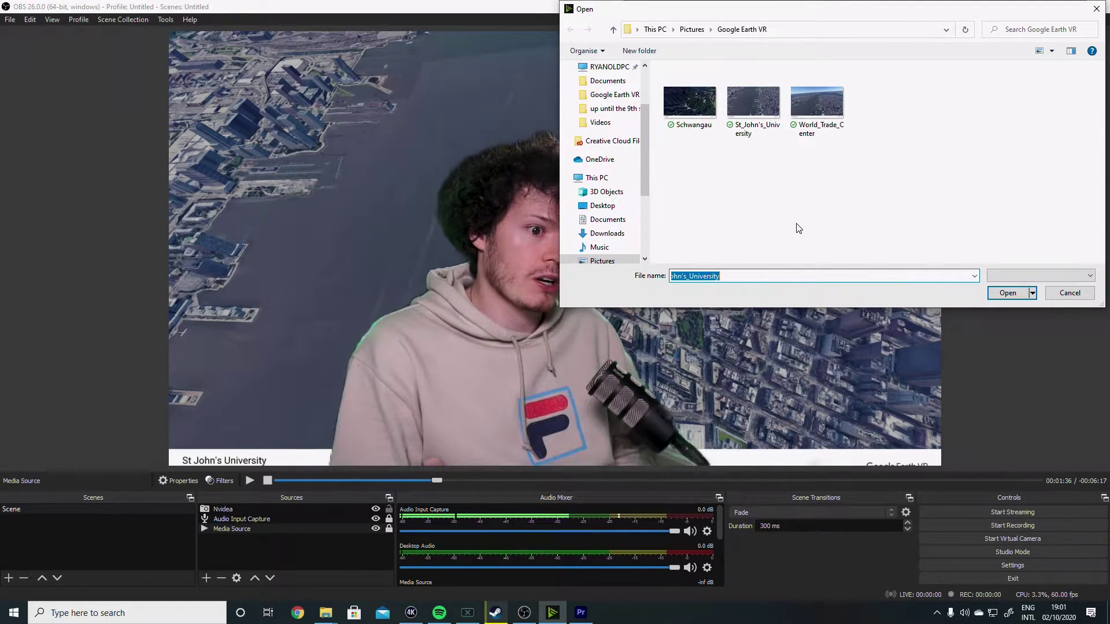
{"action": "left_click", "coordinate": [1070, 293]}
{"action": "left_click", "coordinate": [707, 193]}
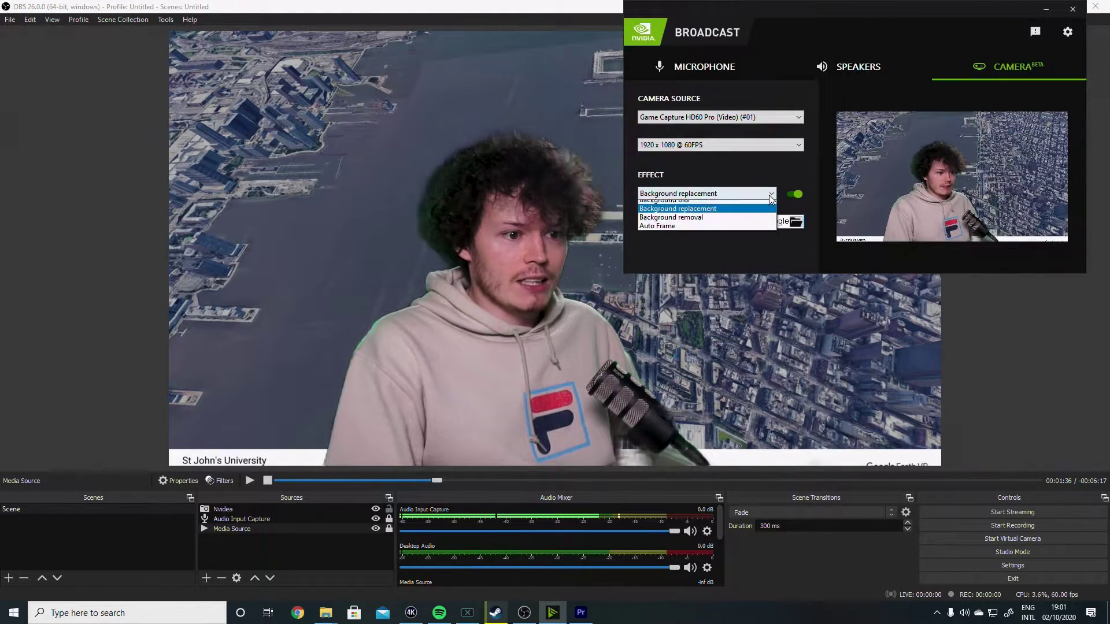
Apply the Auto Frame effect, adjust its Zoom slider, then switch back to Background removal.
{"action": "left_click", "coordinate": [673, 230]}
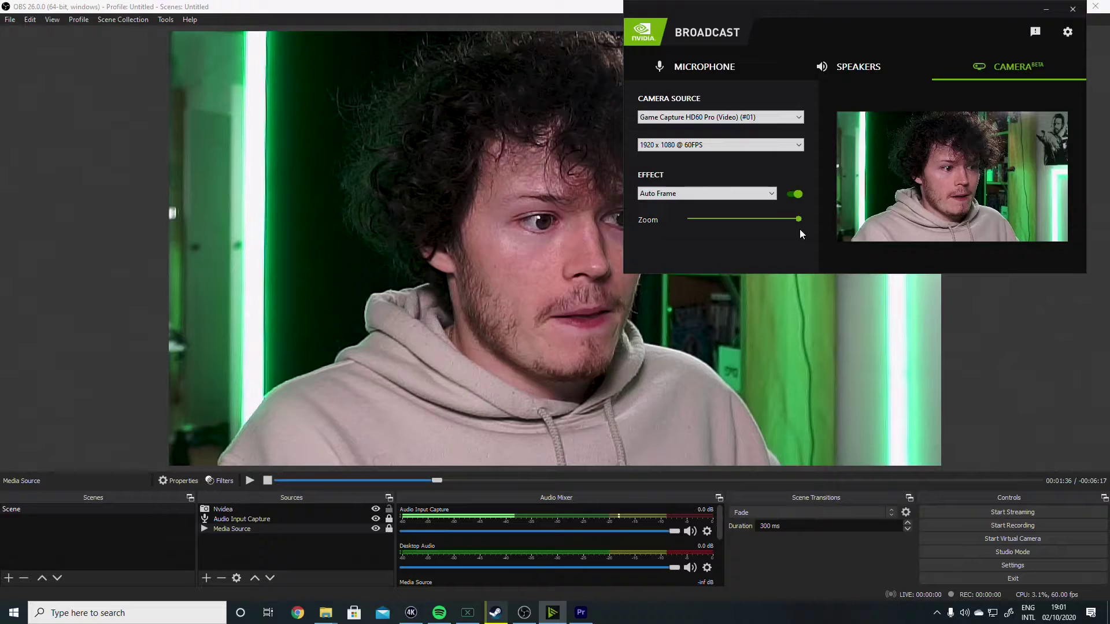
{"action": "left_click_drag", "start_coordinate": [761, 11], "coordinate": [1054, 25]}
{"action": "mouse_move", "coordinate": [1094, 235]}
{"action": "left_mouse_down"}
{"action": "mouse_move", "coordinate": [985, 235]}
{"action": "mouse_move", "coordinate": [1103, 236]}
{"action": "left_mouse_up"}
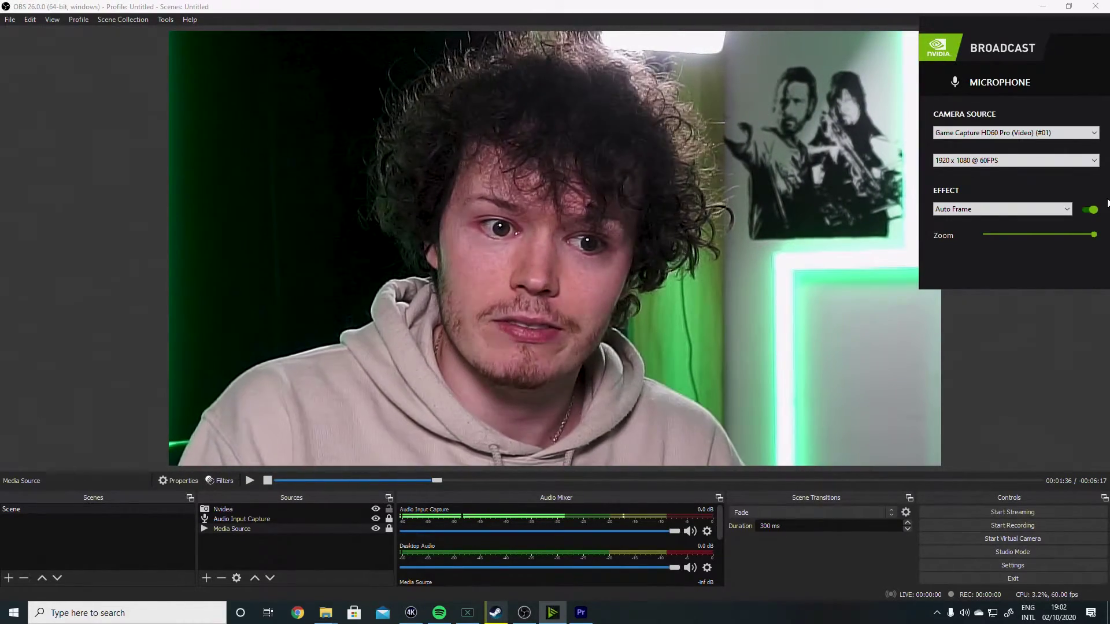
{"action": "left_click", "coordinate": [1064, 208]}
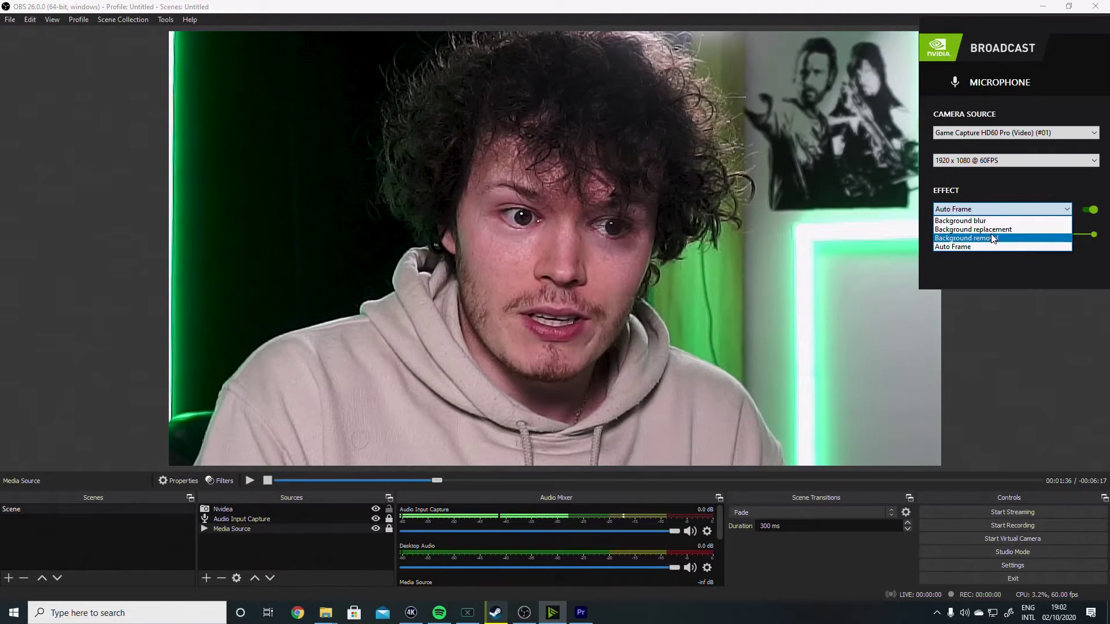